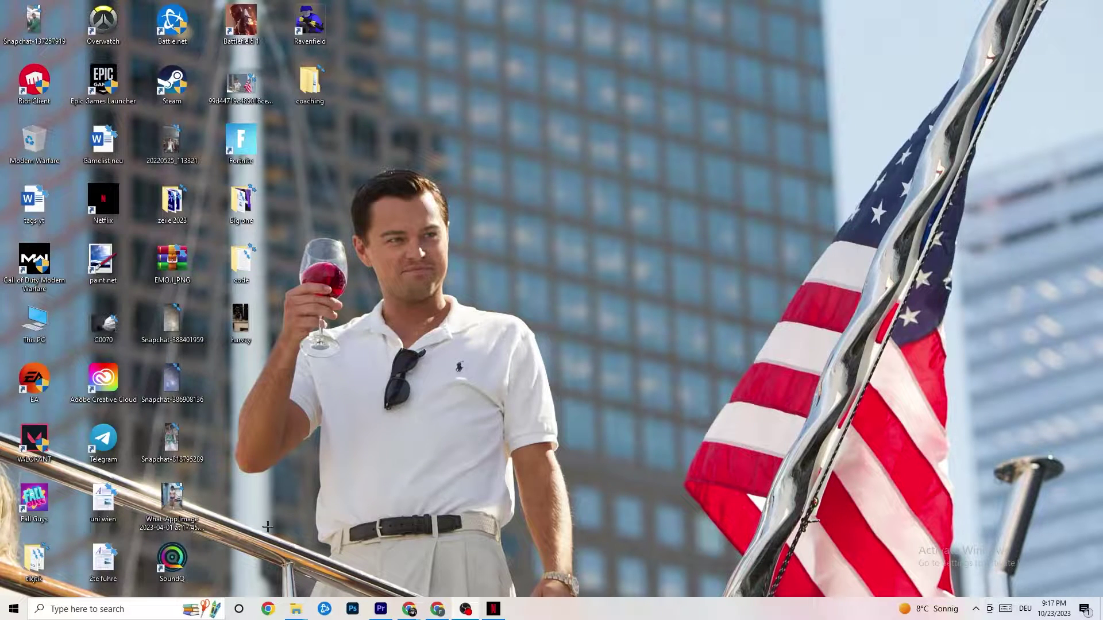
# - Open the system display settings in Windows Settings and check the available color profiles
pyautogui.click(10, 608)
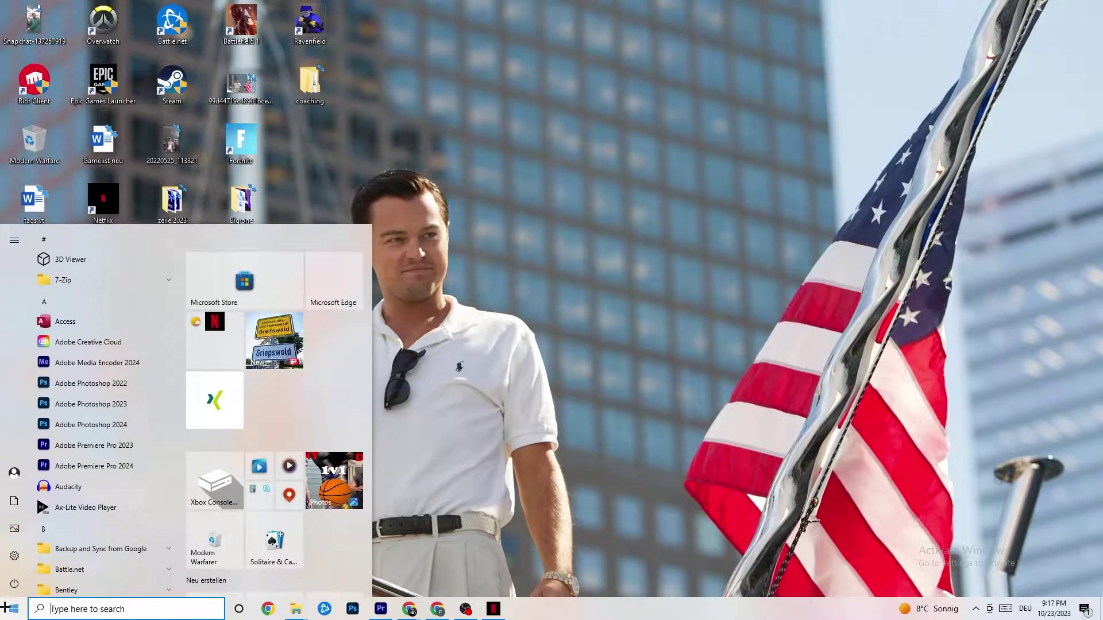
pyautogui.click(17, 556)
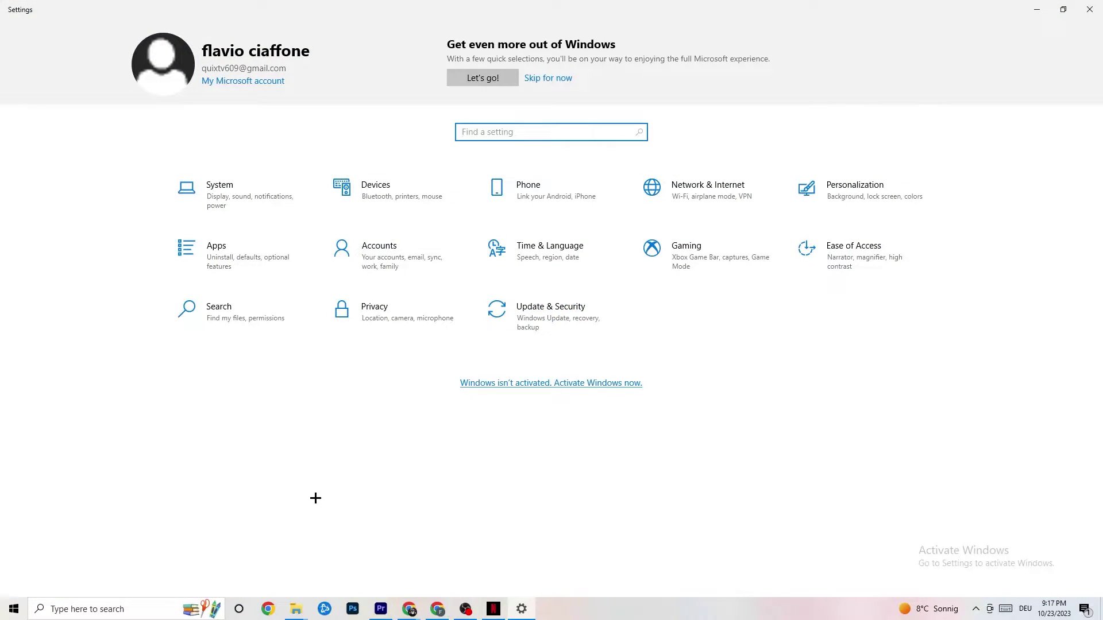
pyautogui.click(237, 200)
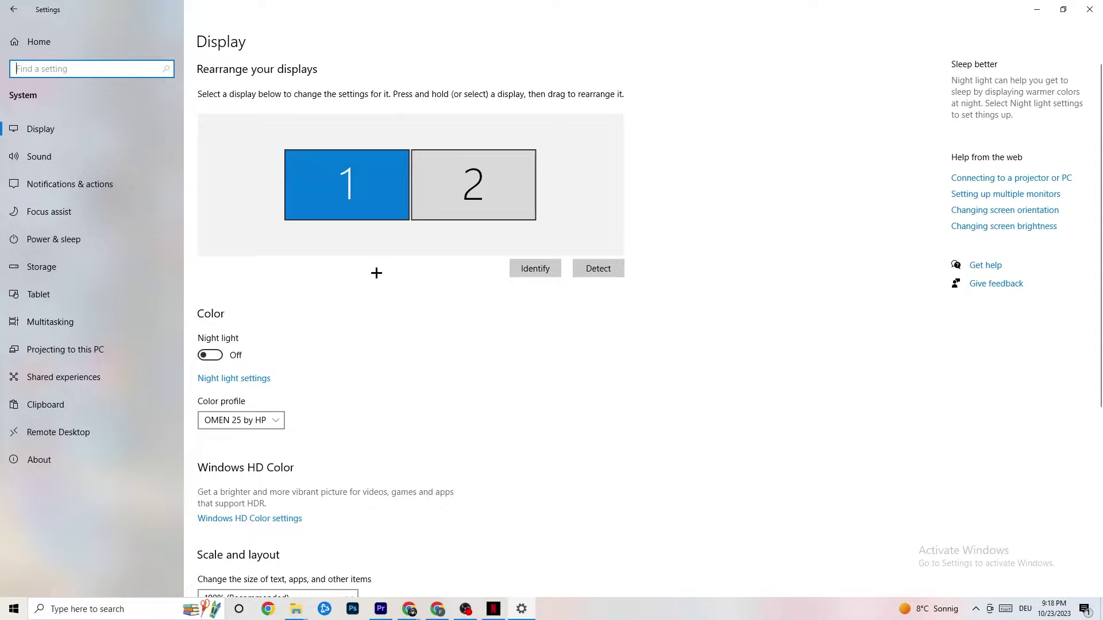
pyautogui.scroll(-4, 357, 238)
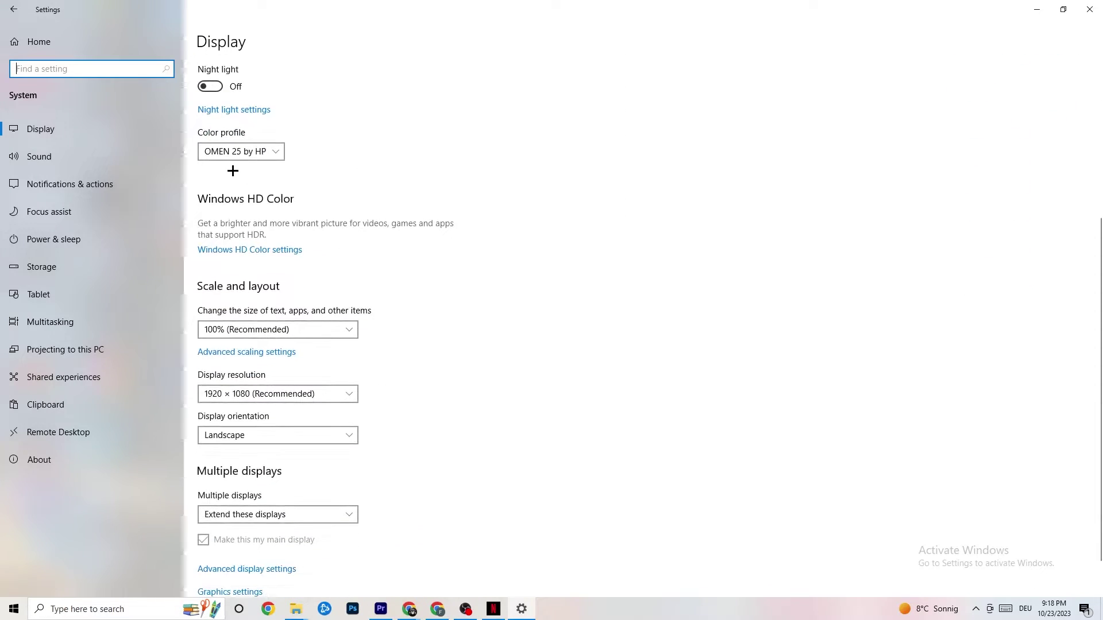
pyautogui.click(275, 150)
pyautogui.click(344, 132)
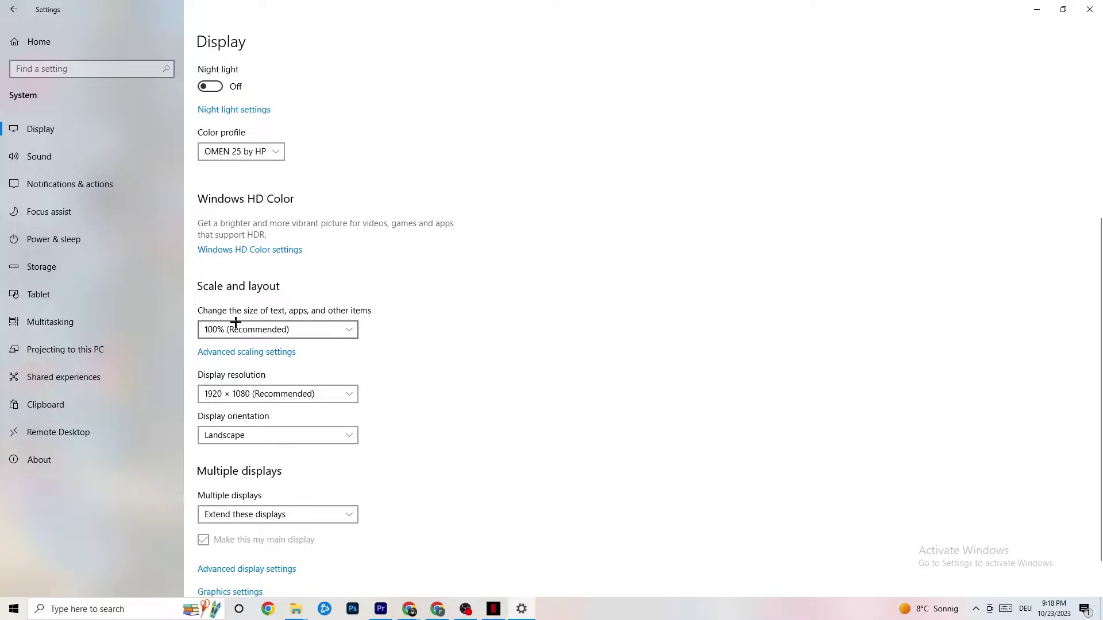
# - Check the text and app scaling options and the display resolution options for display 1
pyautogui.click(338, 330)
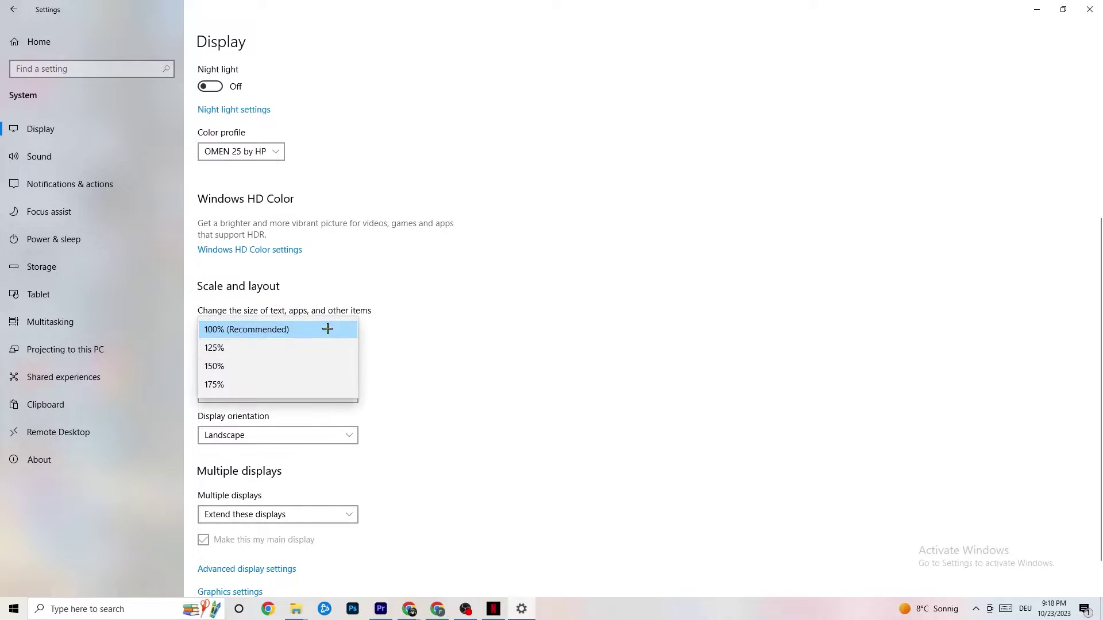
pyautogui.click(473, 282)
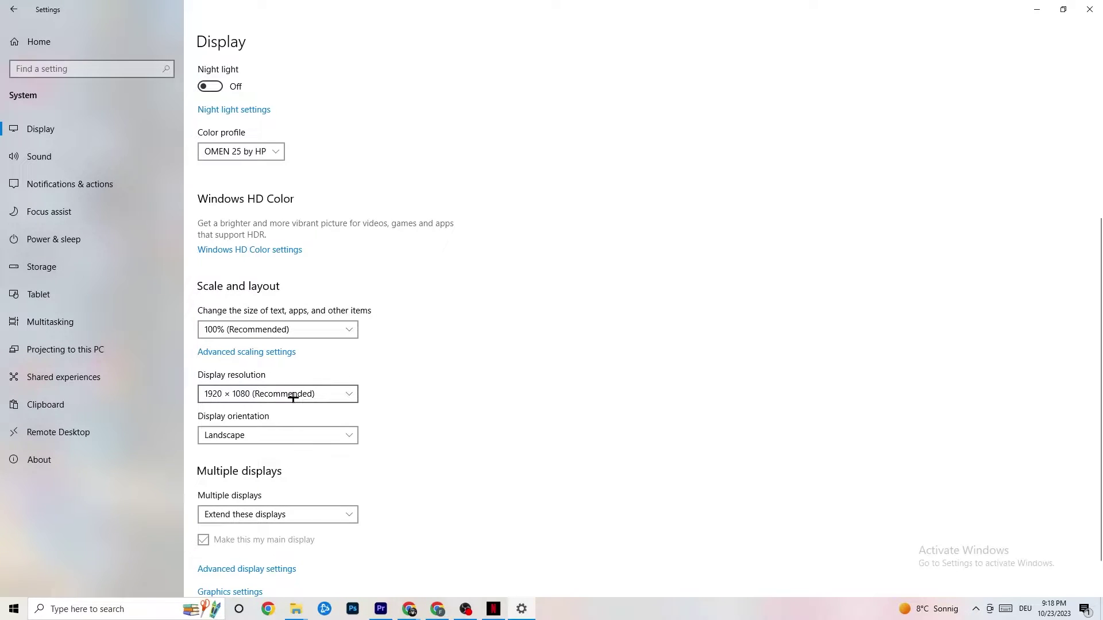
pyautogui.click(355, 392)
pyautogui.click(474, 357)
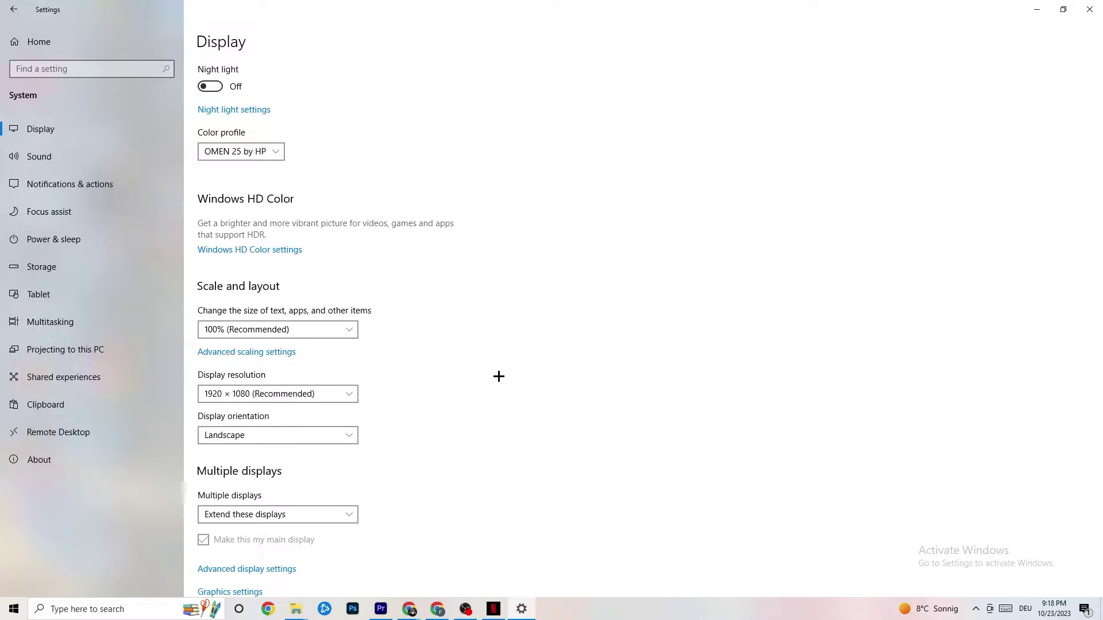
pyautogui.click(348, 395)
pyautogui.click(458, 370)
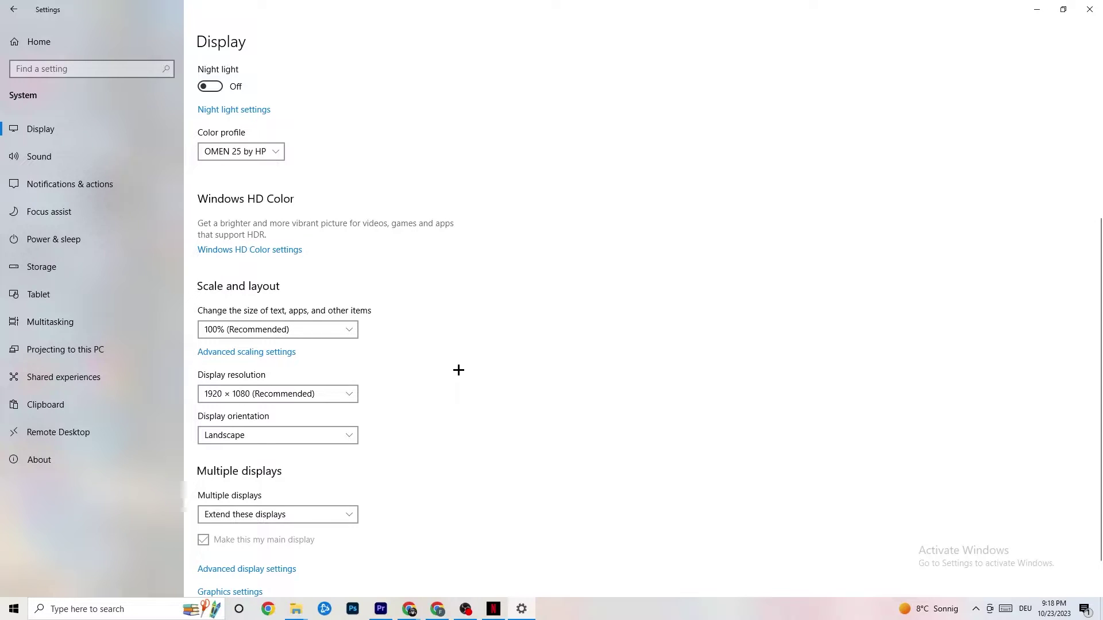
# - Review the Storage Sense configuration, including the recycle bin deletion interval options
pyautogui.click(72, 276)
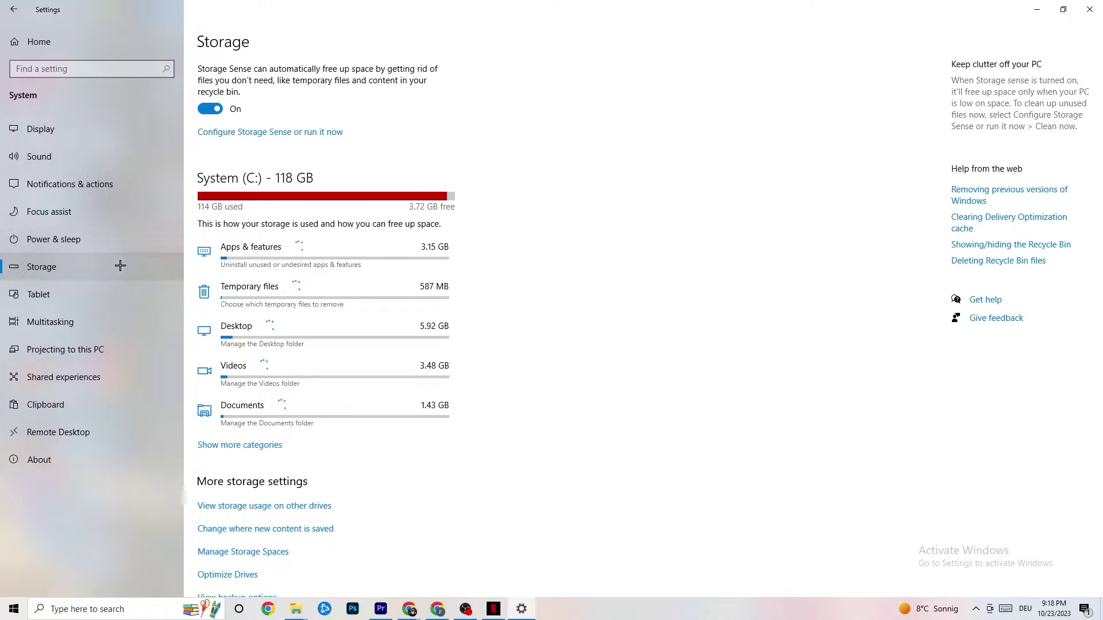
pyautogui.click(318, 133)
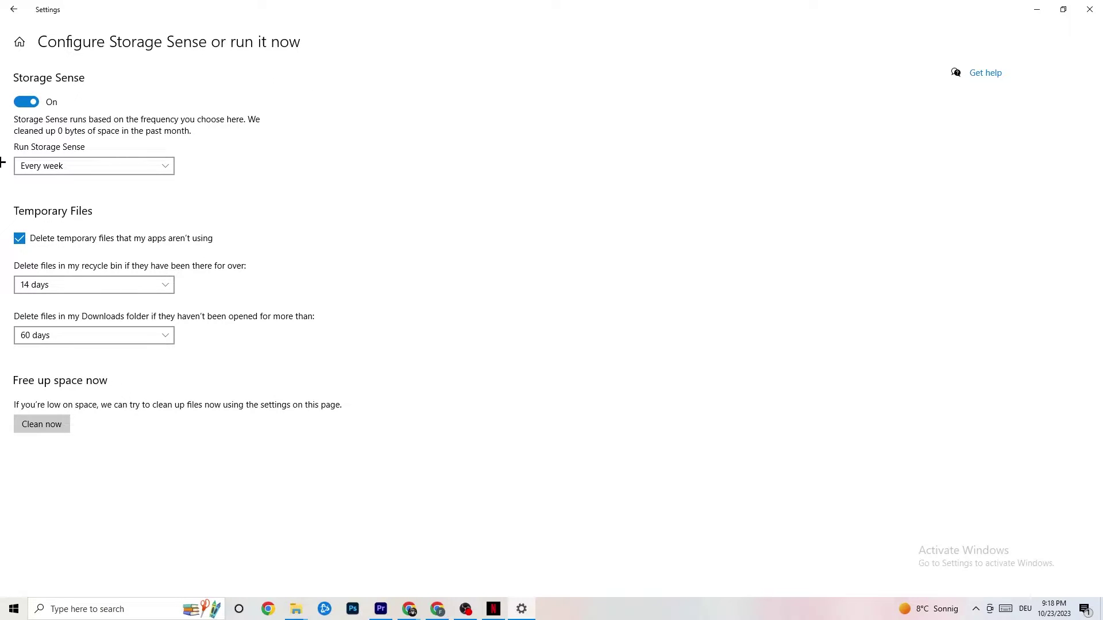
pyautogui.click(114, 284)
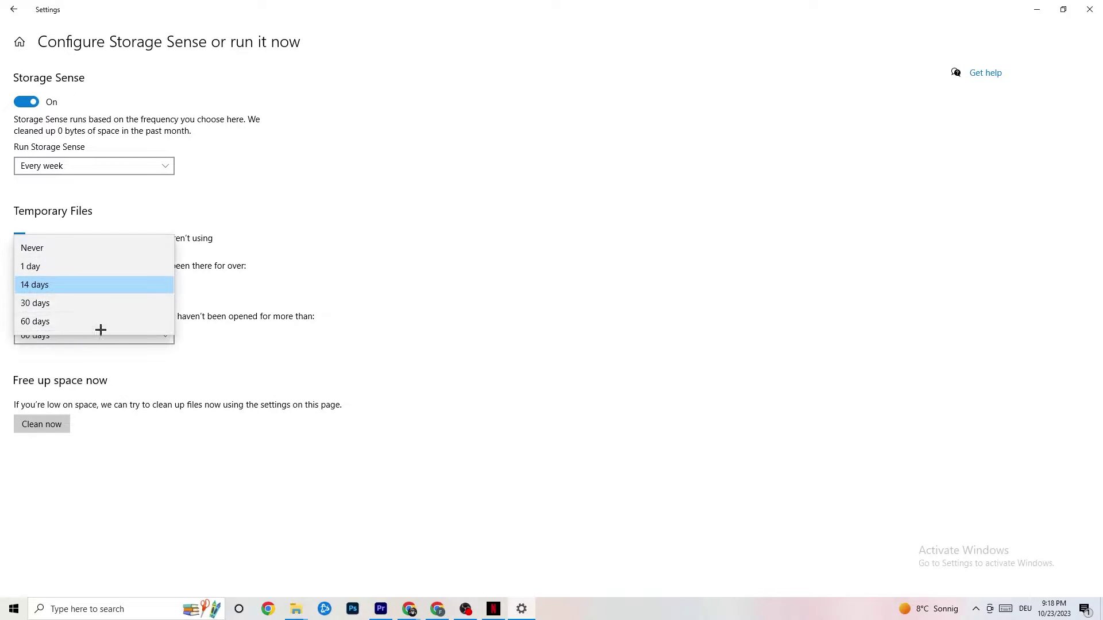
pyautogui.click(140, 210)
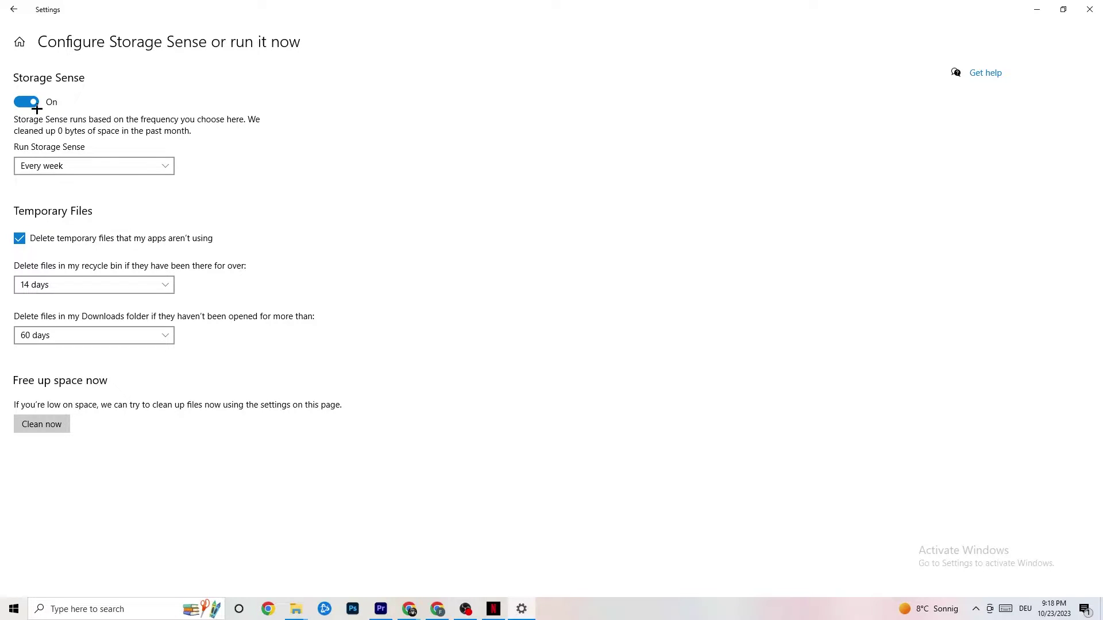
pyautogui.click(11, 7)
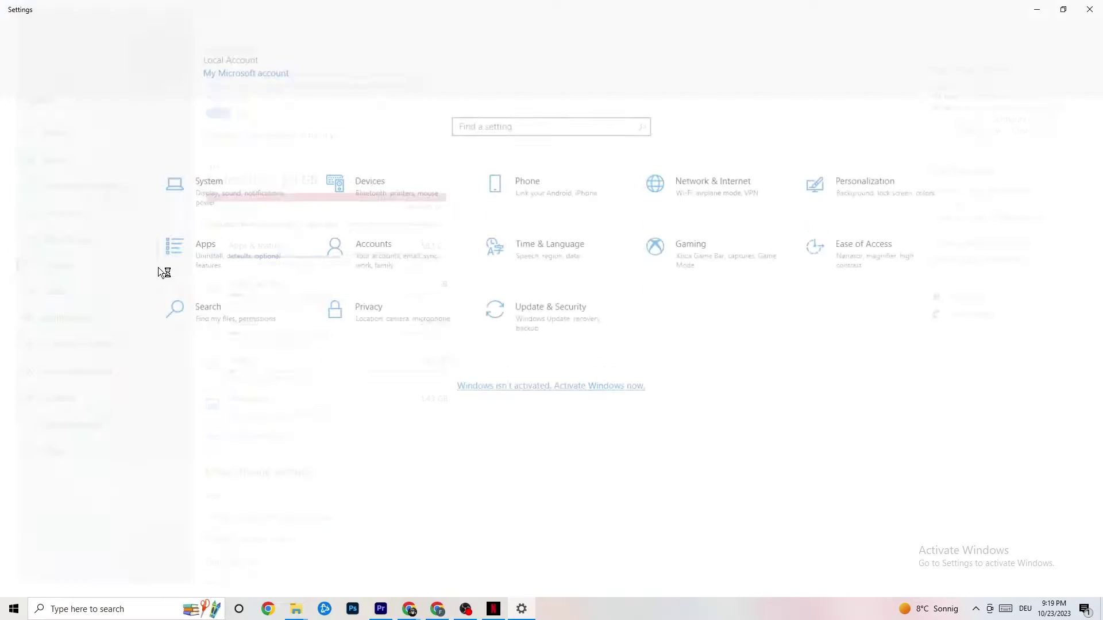
# - Review the available power plans through the additional power settings of Power & sleep, then close Power Options
pyautogui.click(261, 185)
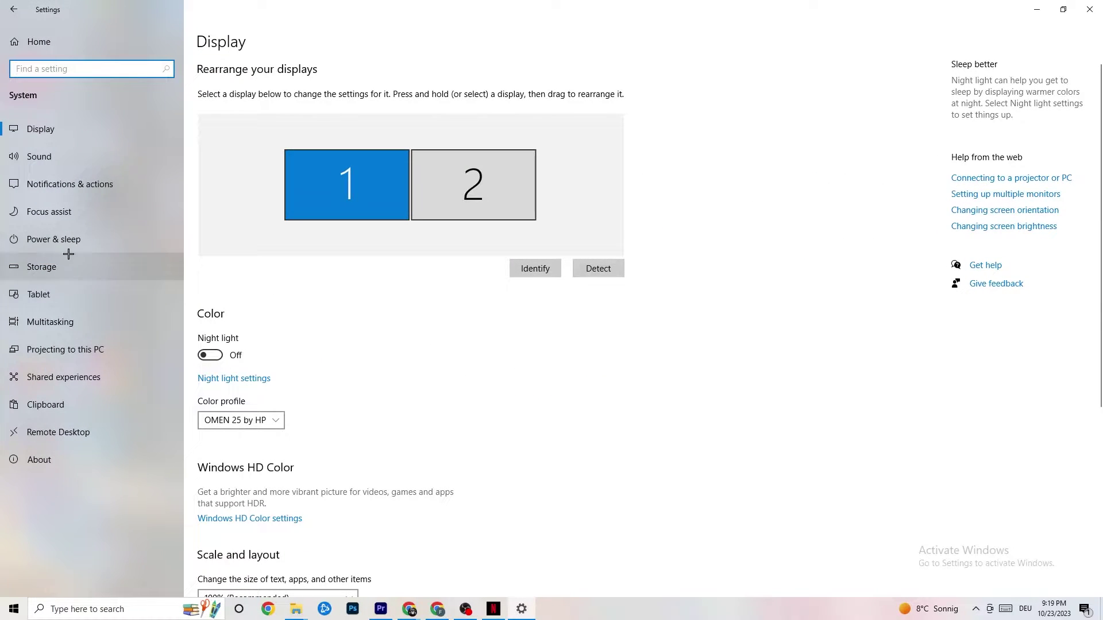
pyautogui.click(38, 235)
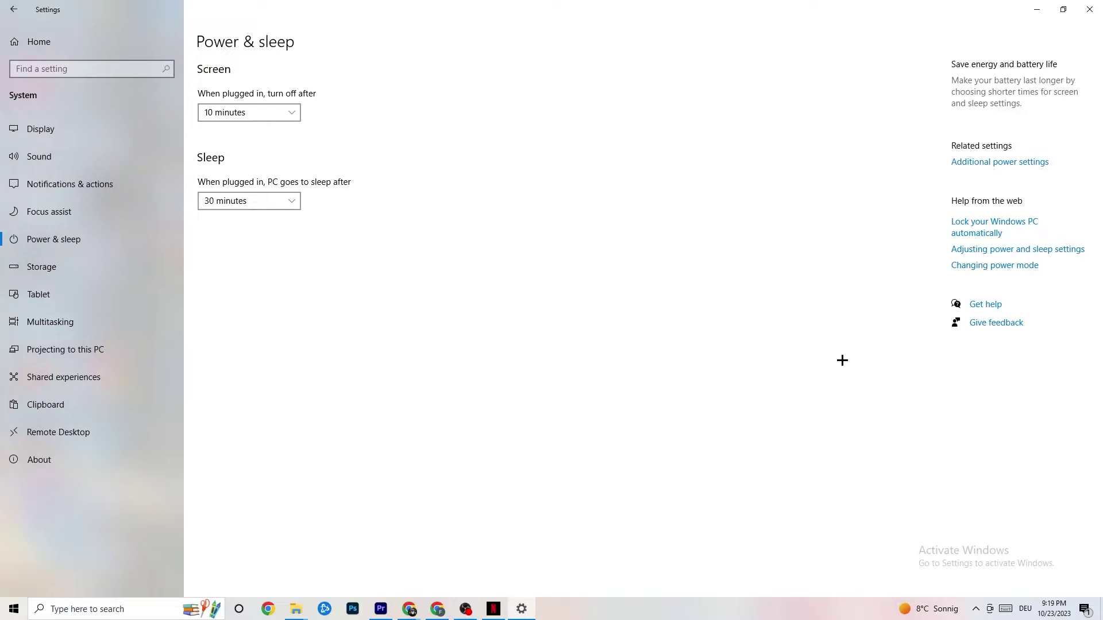
pyautogui.moveTo(443, 116); pyautogui.dragTo(598, 66)
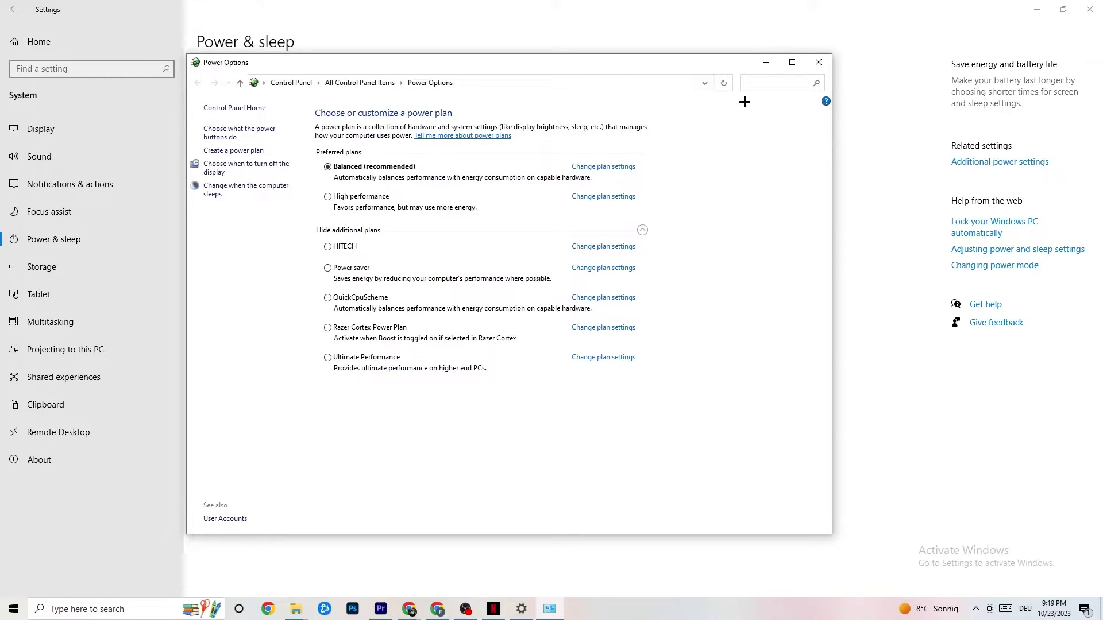
pyautogui.click(821, 66)
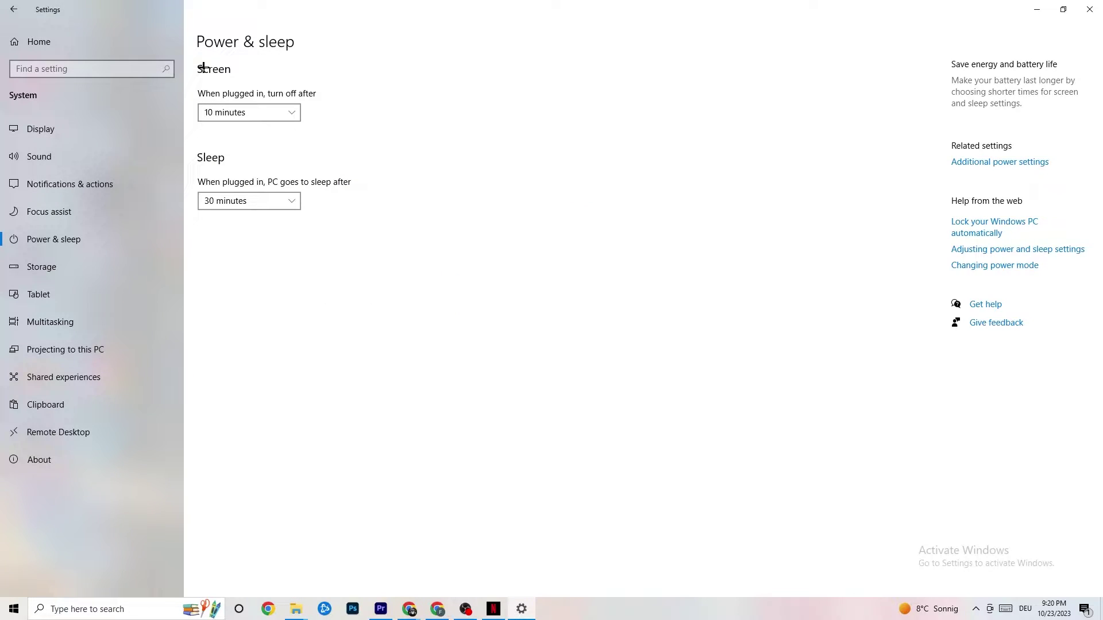
# - Review the Xbox Game Bar, Captures and Game Mode pages of the Gaming settings
pyautogui.click(18, 8)
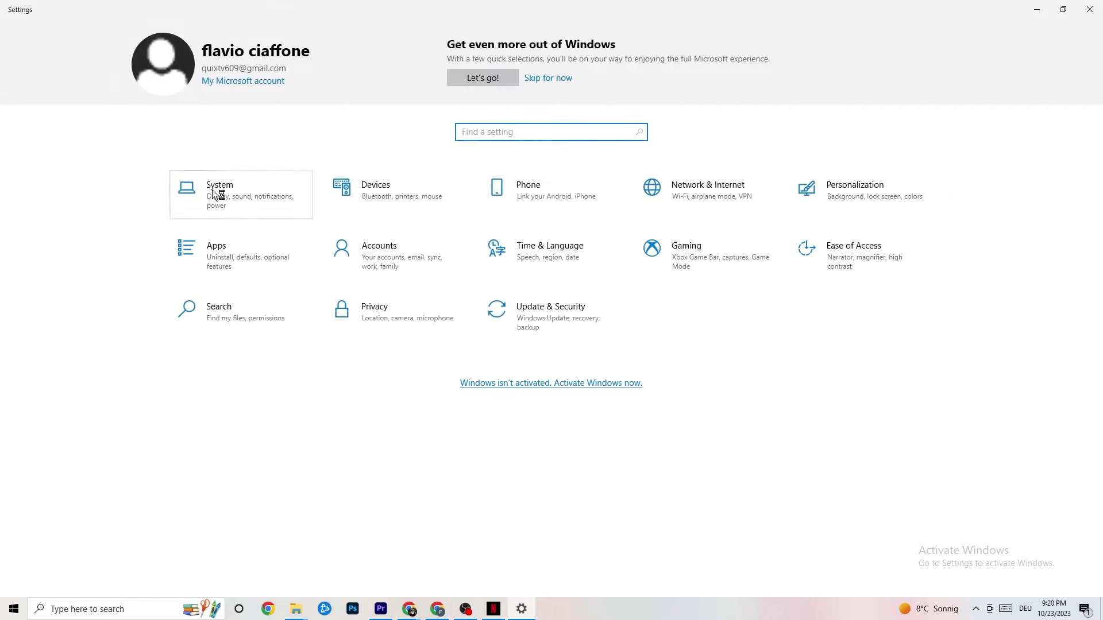
pyautogui.click(700, 270)
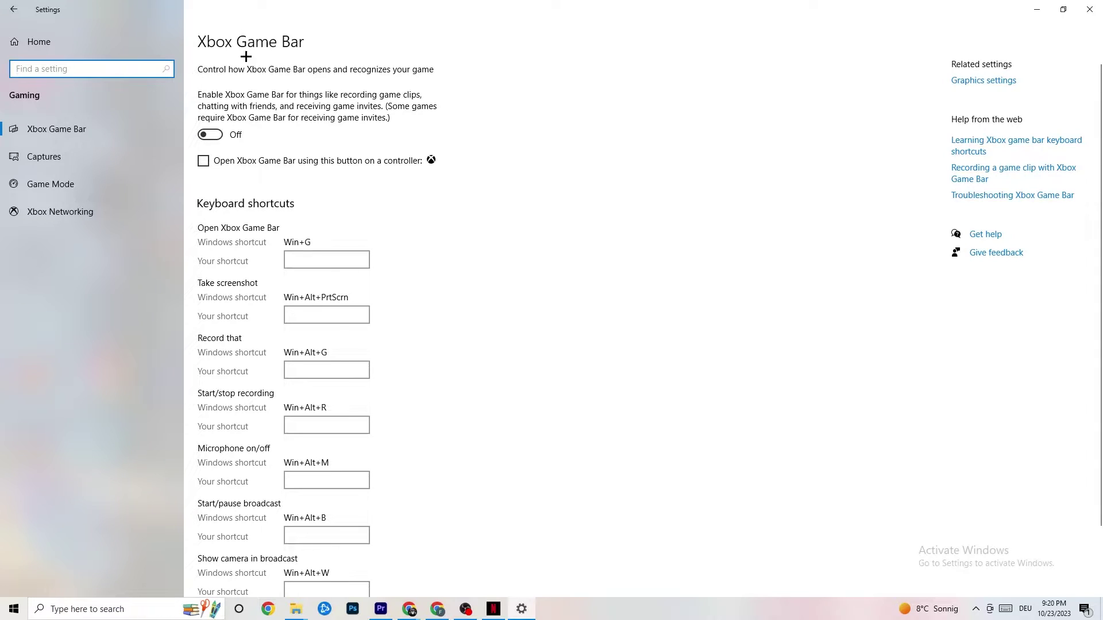
pyautogui.scroll(-3, 373, 224)
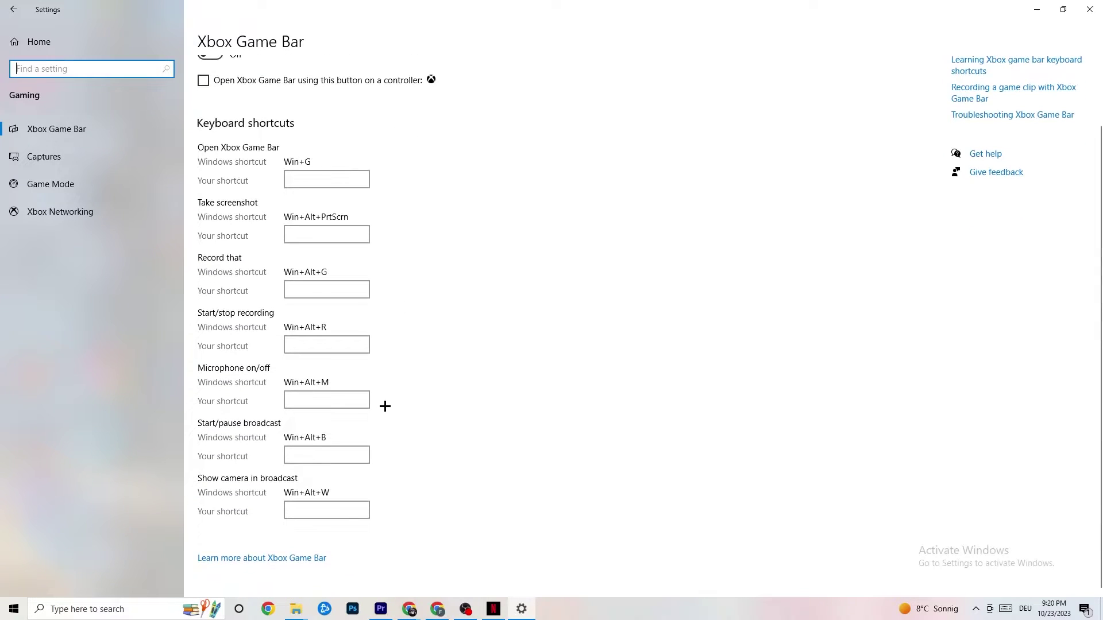
pyautogui.scroll(3, 385, 406)
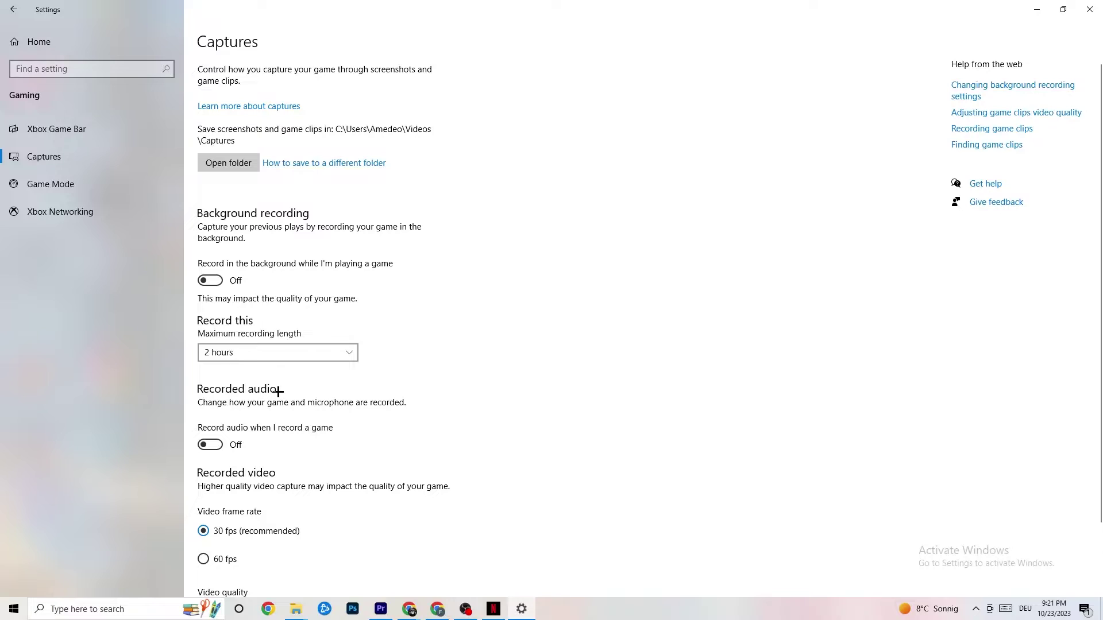
pyautogui.scroll(-1, 295, 402)
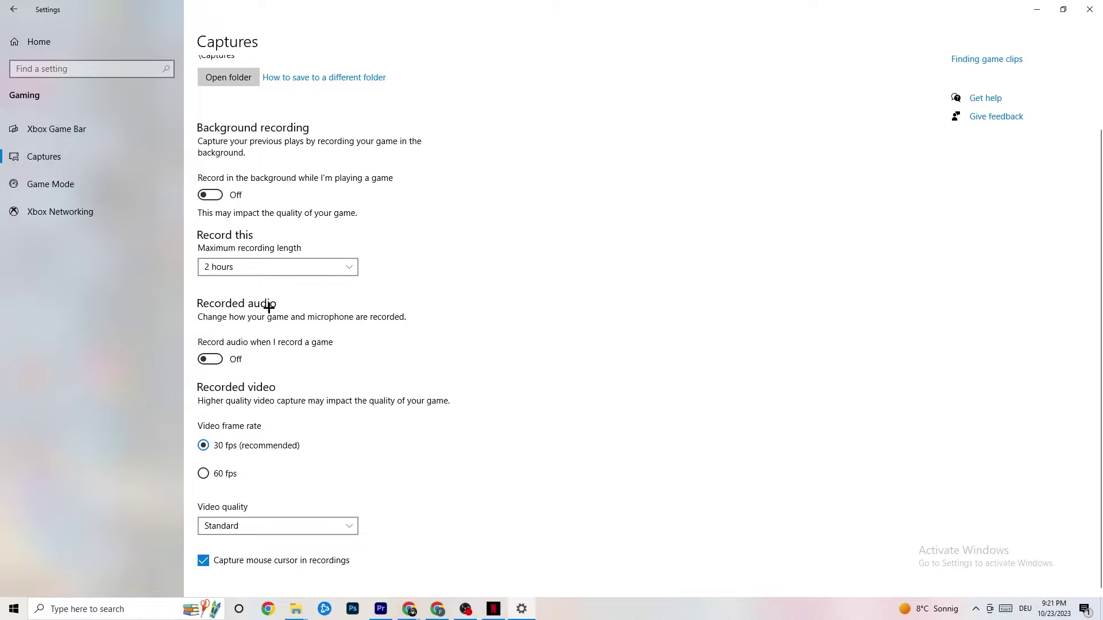
pyautogui.click(85, 189)
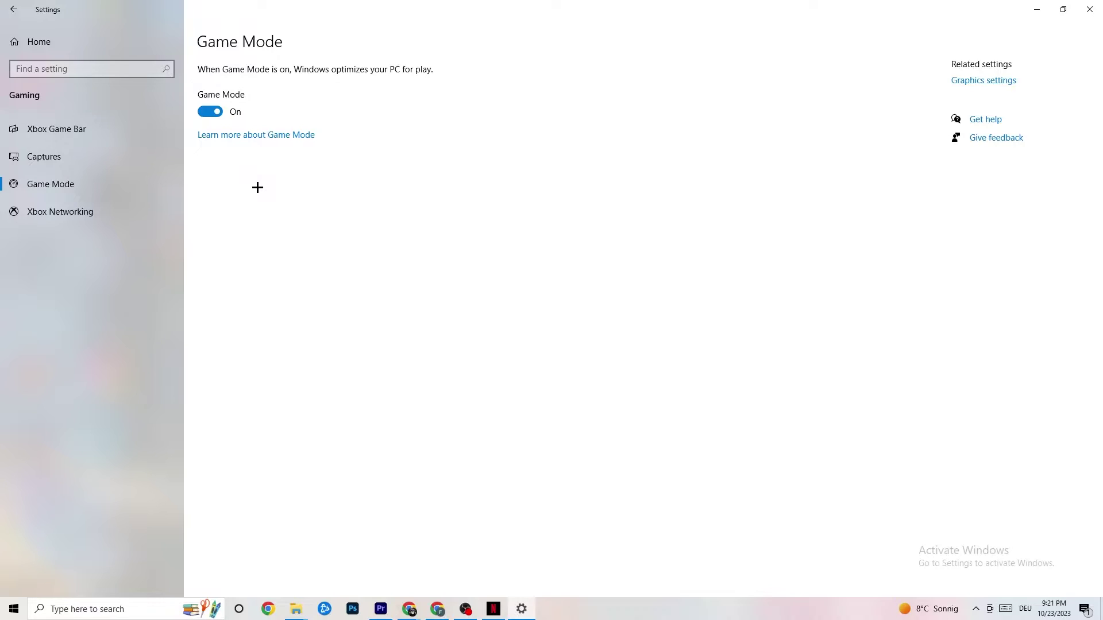
# - Review the Windows Update and Troubleshoot pages under Update & Security, then close Settings
pyautogui.click(17, 9)
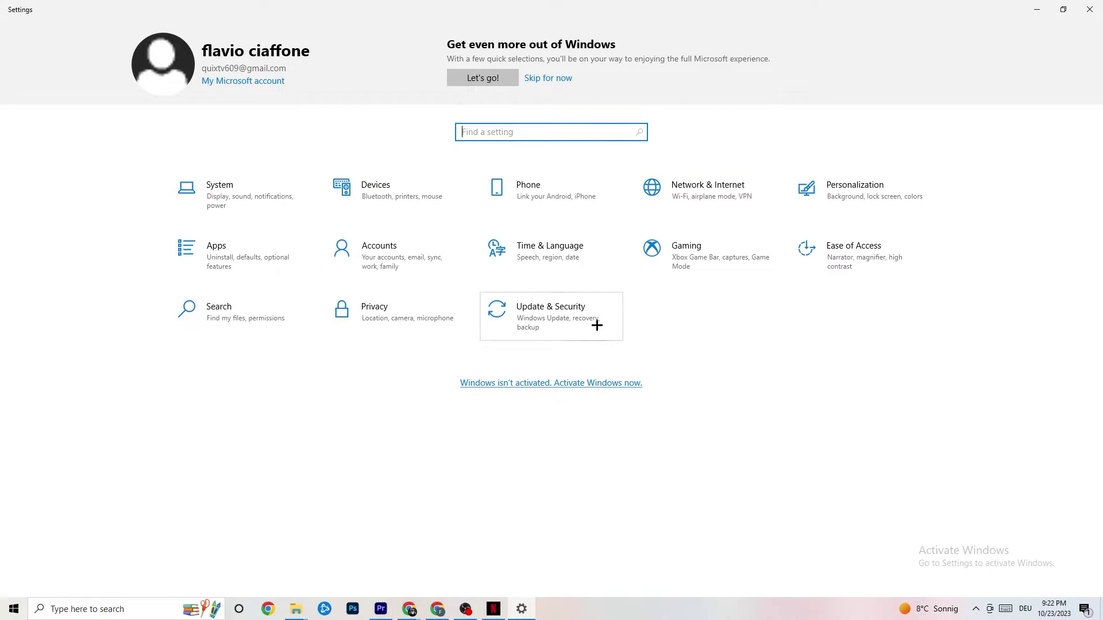
pyautogui.click(569, 325)
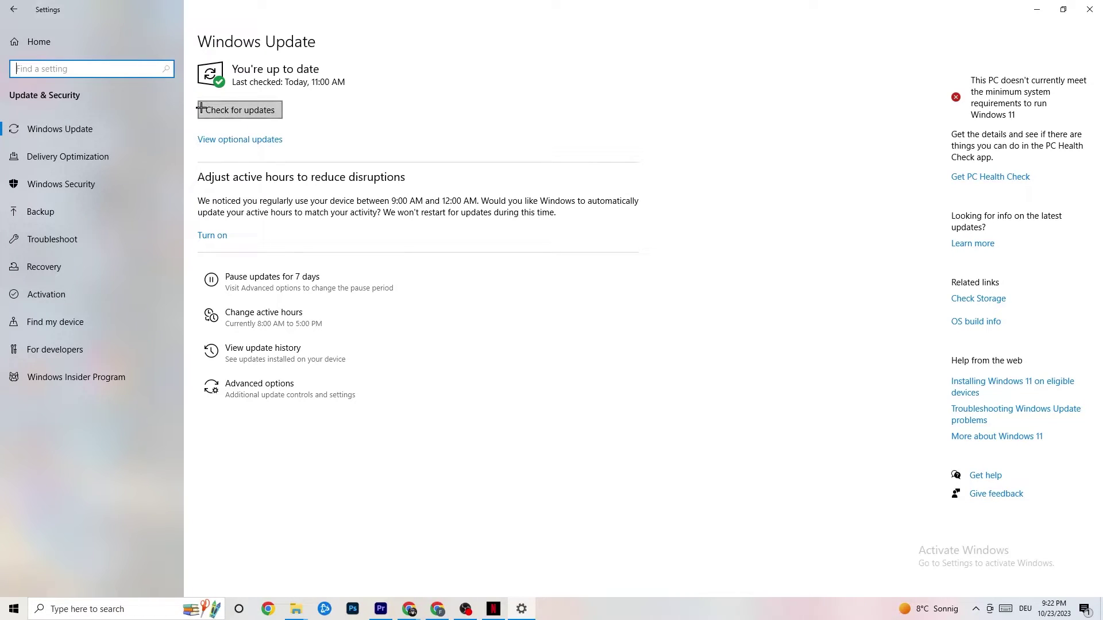
pyautogui.click(347, 93)
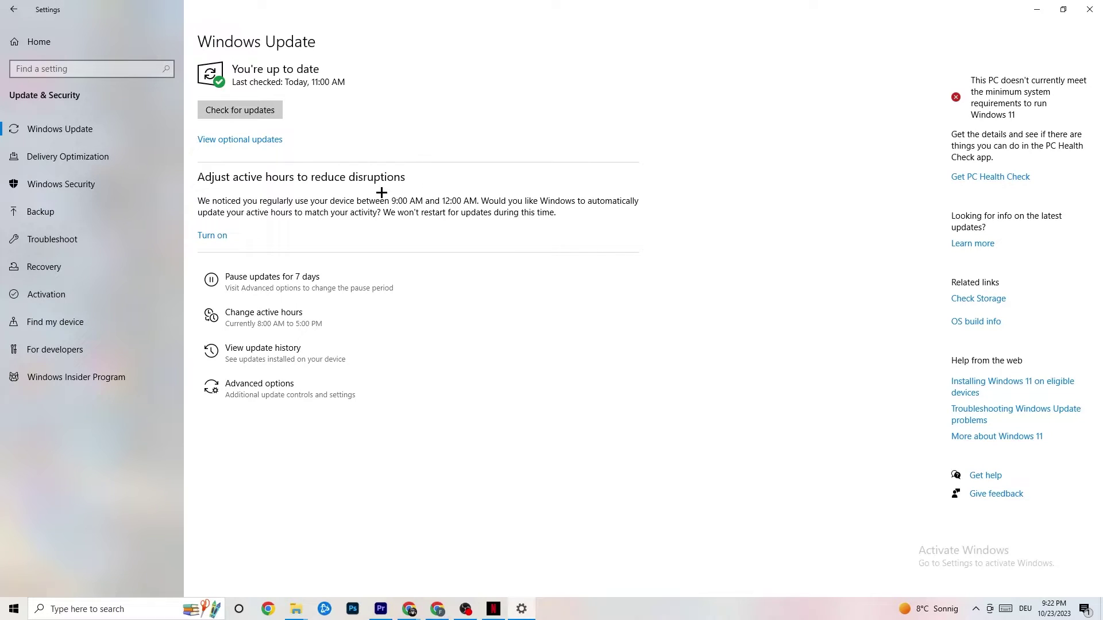
pyautogui.click(92, 241)
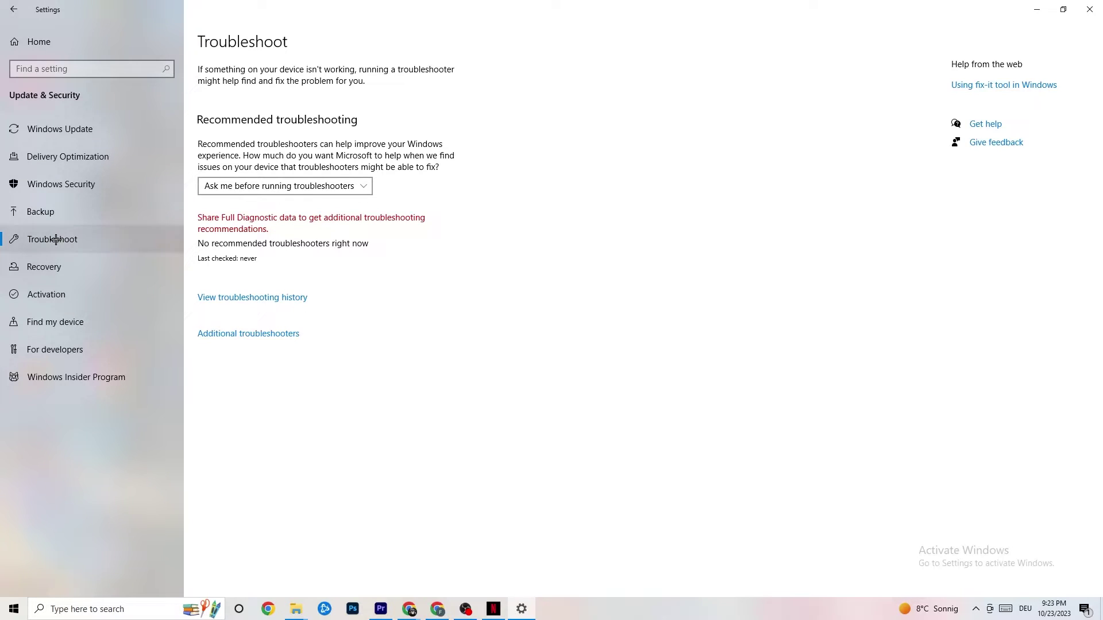
pyautogui.click(1082, 3)
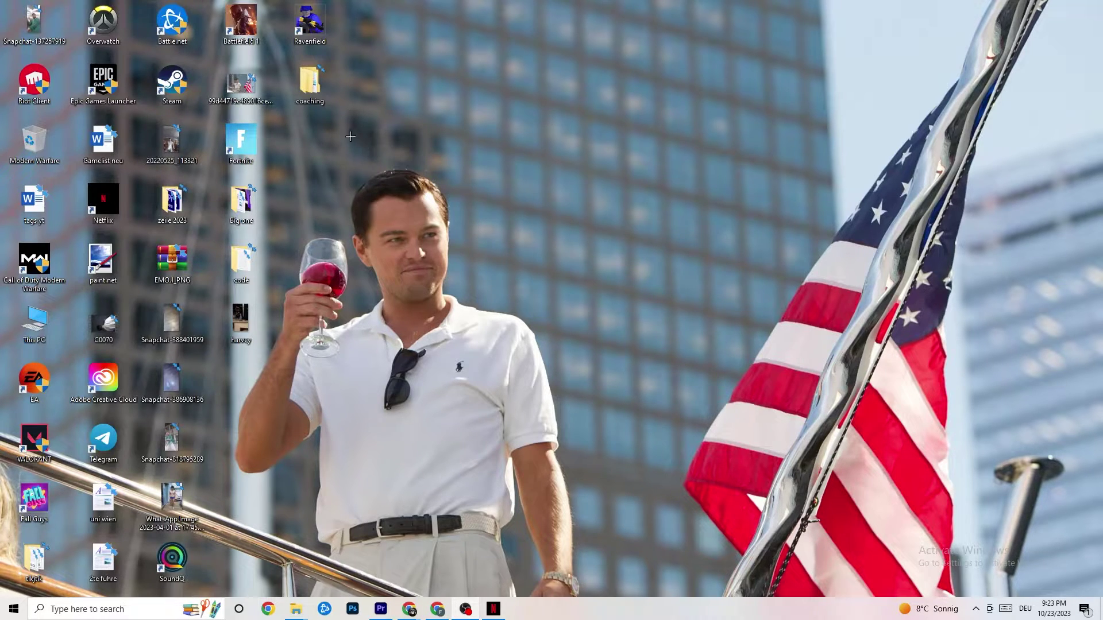
# - Move the Steam shortcut out of the icon columns to the free middle area of the desktop
pyautogui.moveTo(623, 207); pyautogui.dragTo(624, 209)
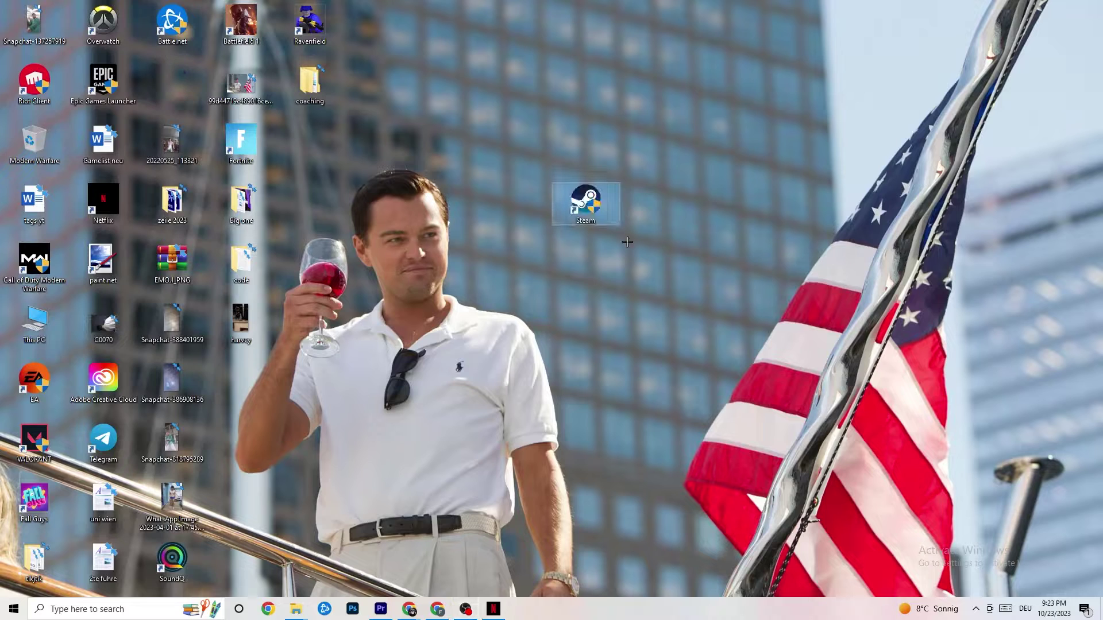
pyautogui.rightClick(585, 210)
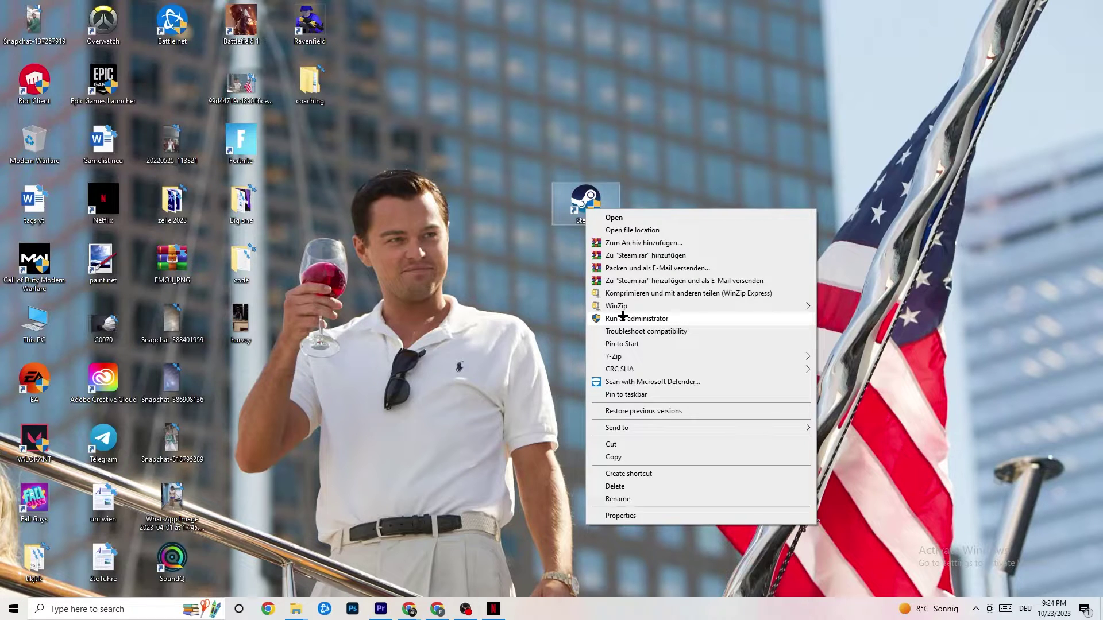
pyautogui.click(469, 287)
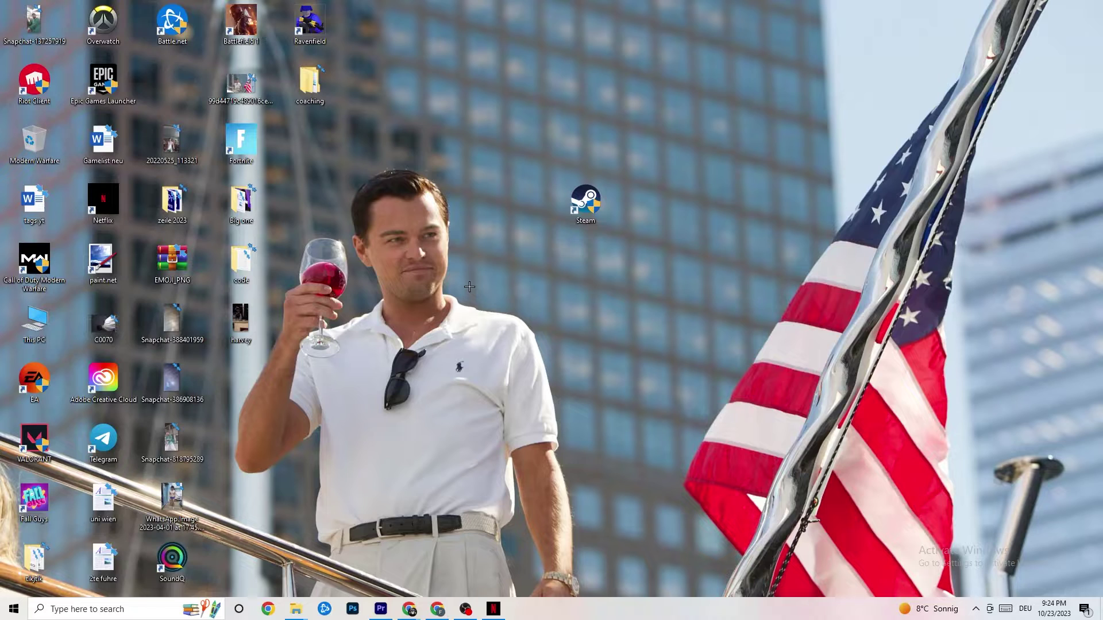
pyautogui.moveTo(584, 201); pyautogui.dragTo(516, 201)
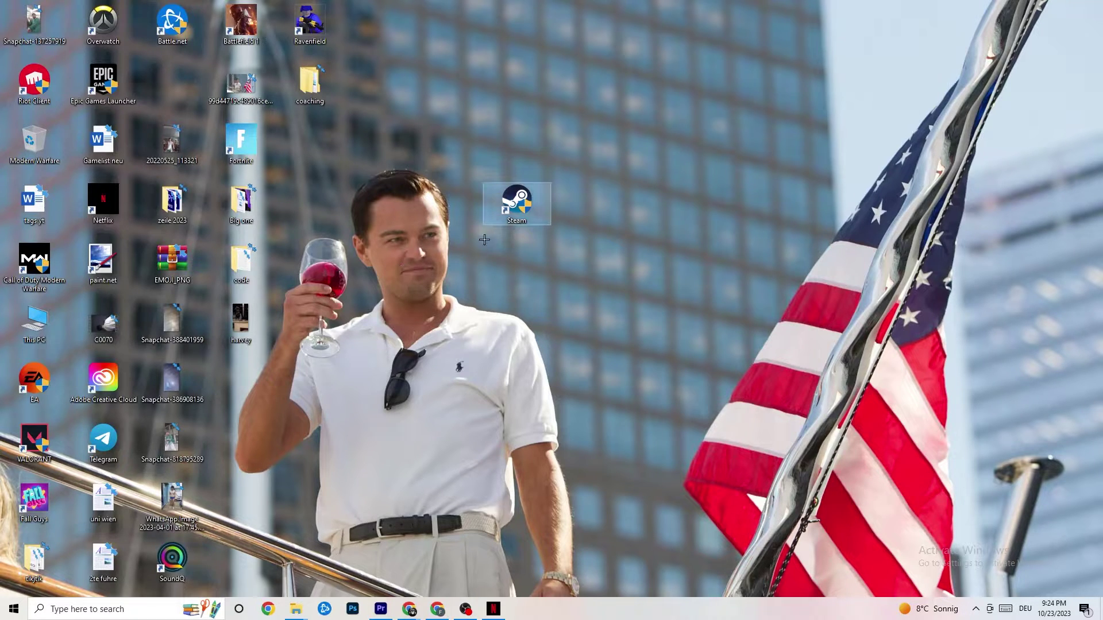
# - Review the compatibility settings and the compatibility mode's Windows version options in the Steam shortcut's properties, then accept and close them
pyautogui.rightClick(509, 208)
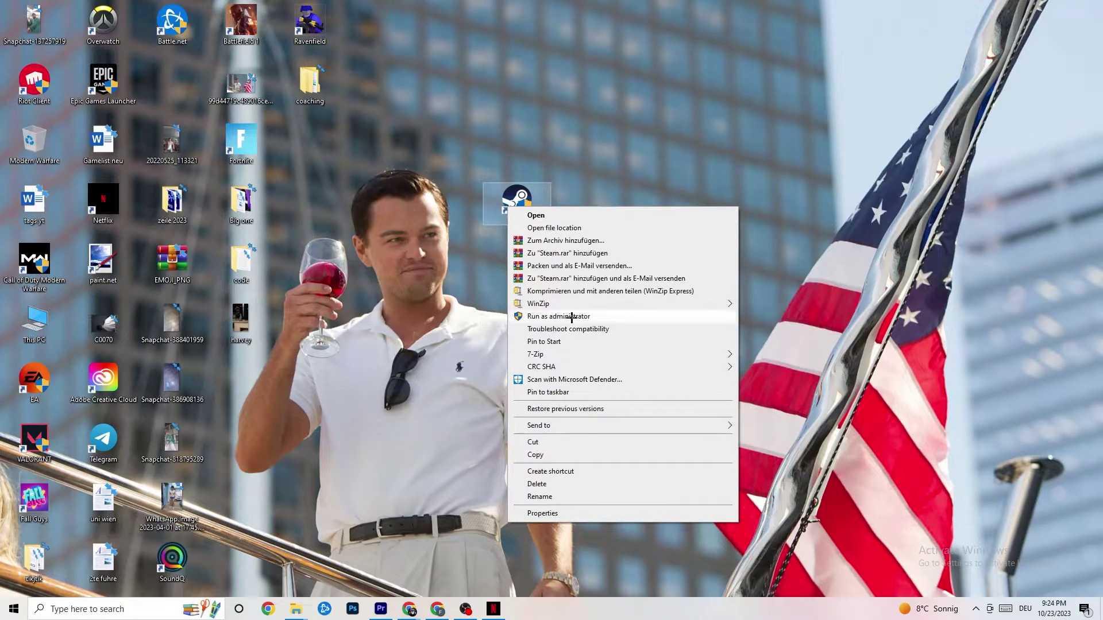
pyautogui.click(560, 514)
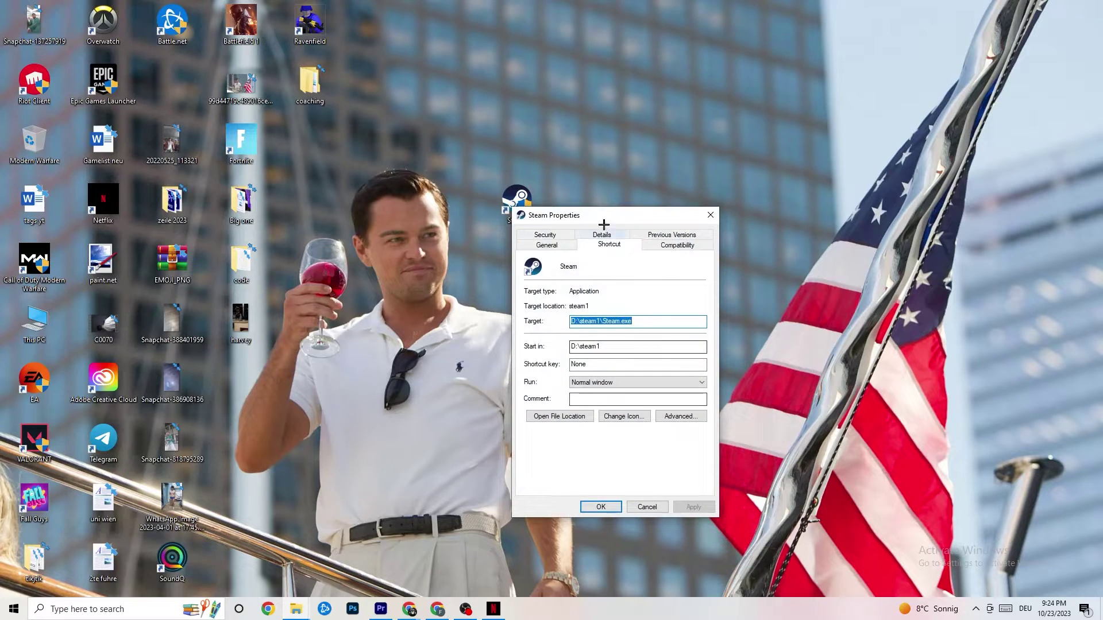
pyautogui.moveTo(604, 224); pyautogui.dragTo(444, 67)
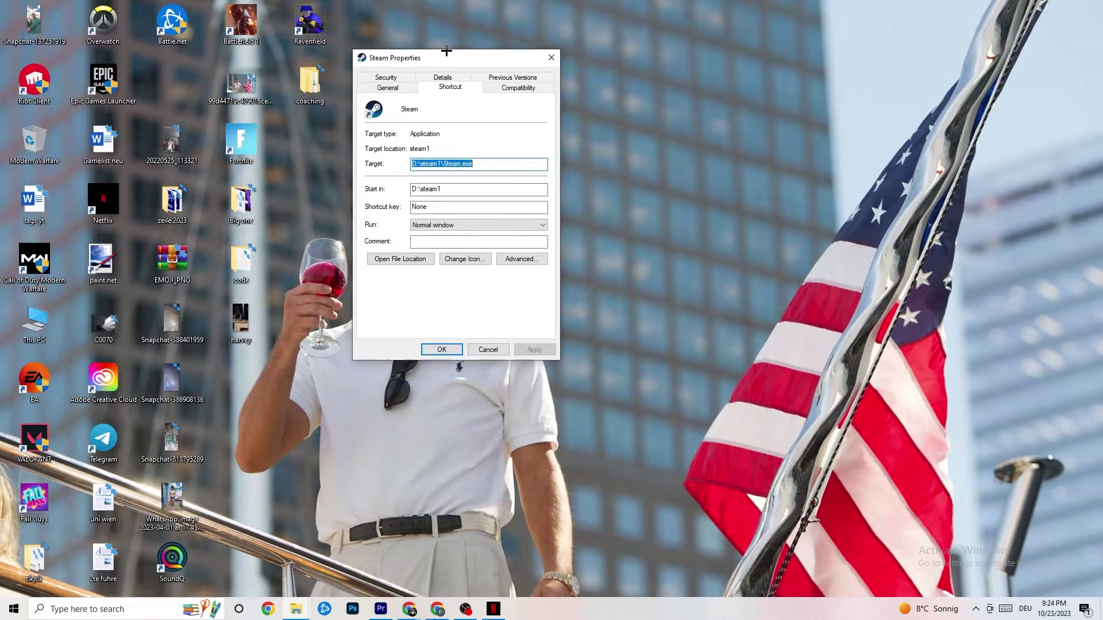
pyautogui.click(503, 87)
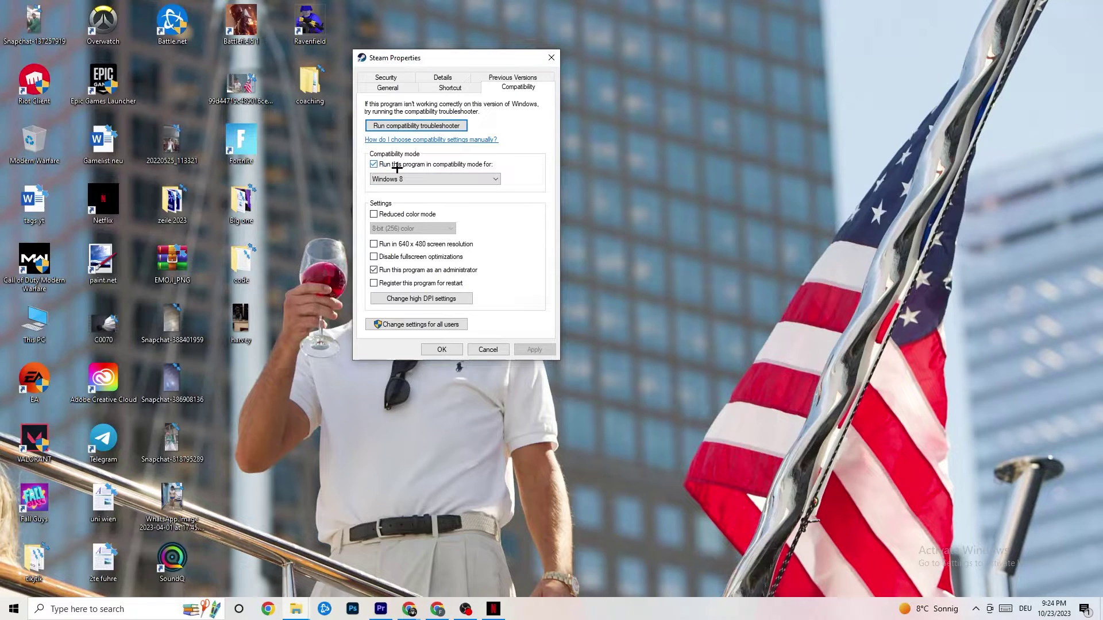
pyautogui.click(475, 178)
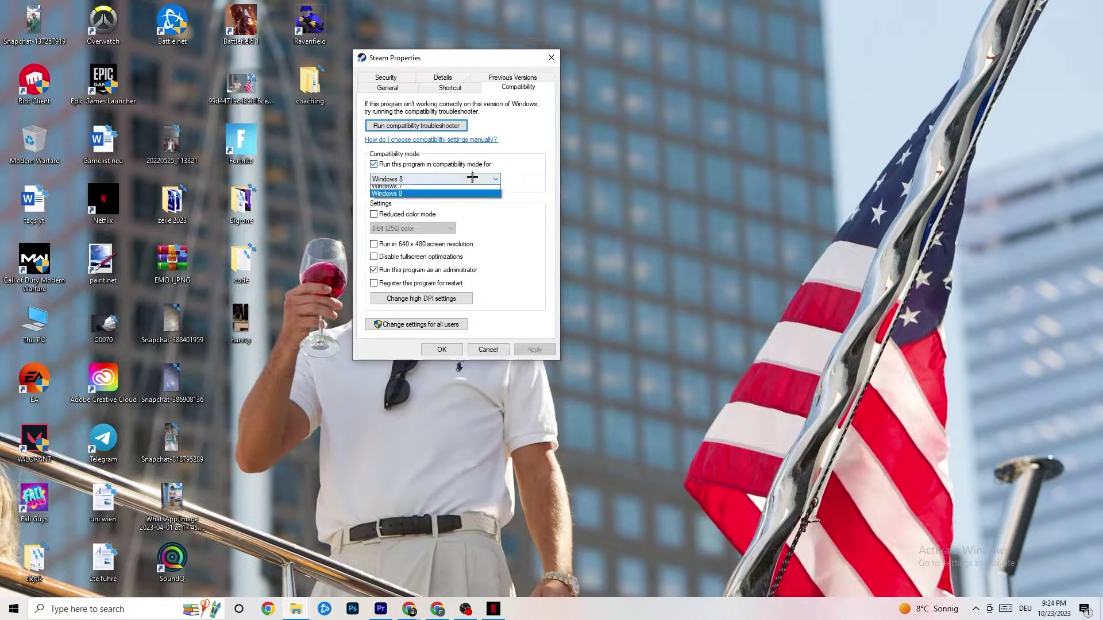
pyautogui.click(499, 165)
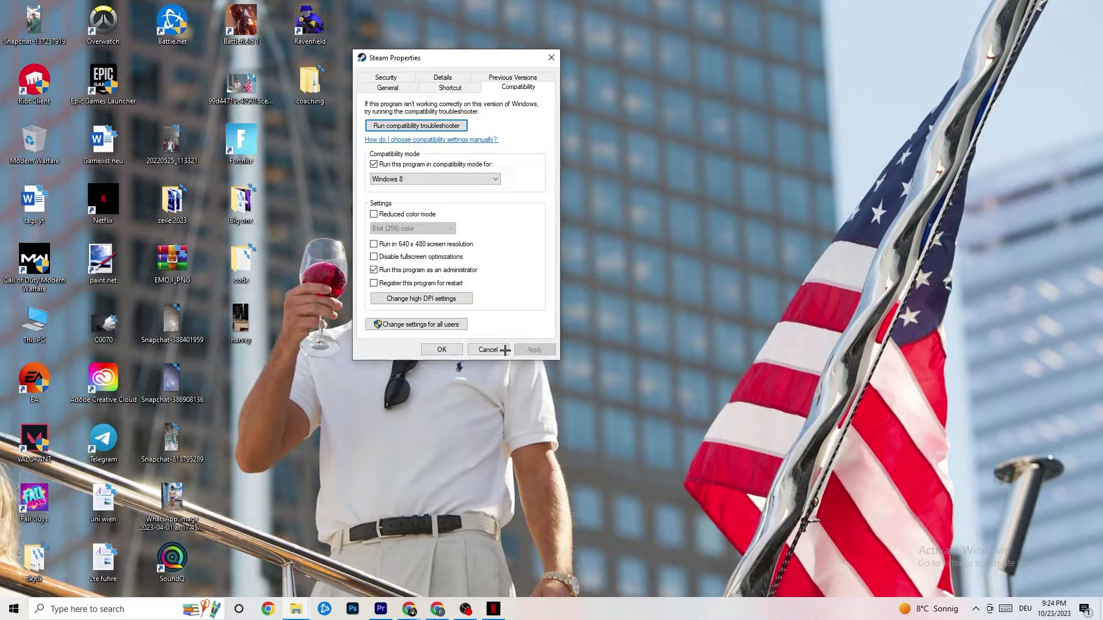
pyautogui.click(454, 351)
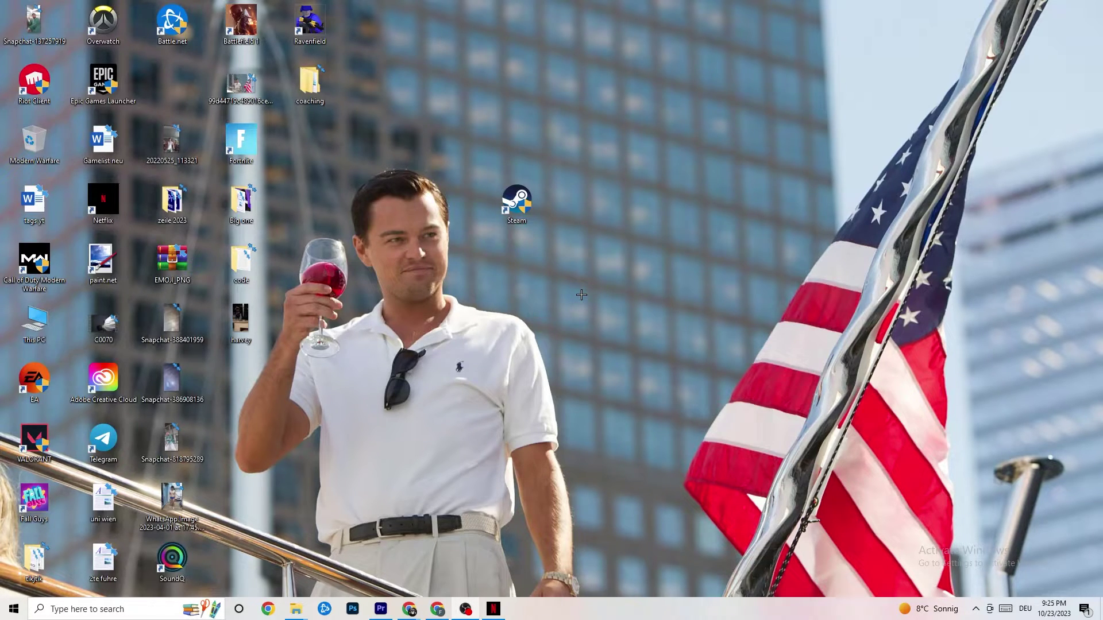
pyautogui.rightClick(533, 217)
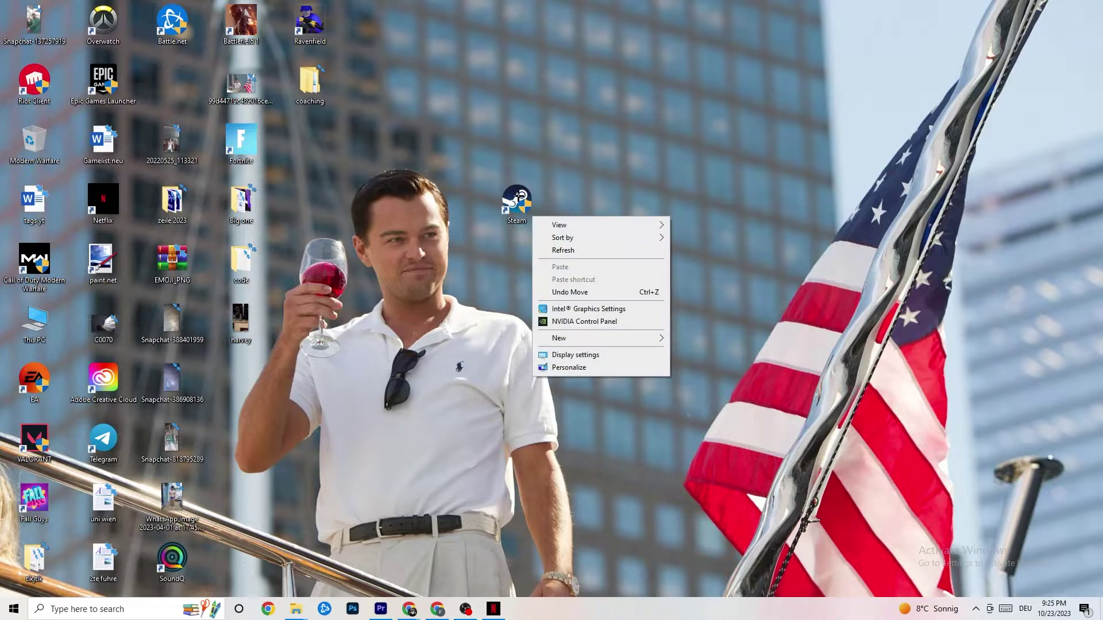
pyautogui.rightClick(549, 116)
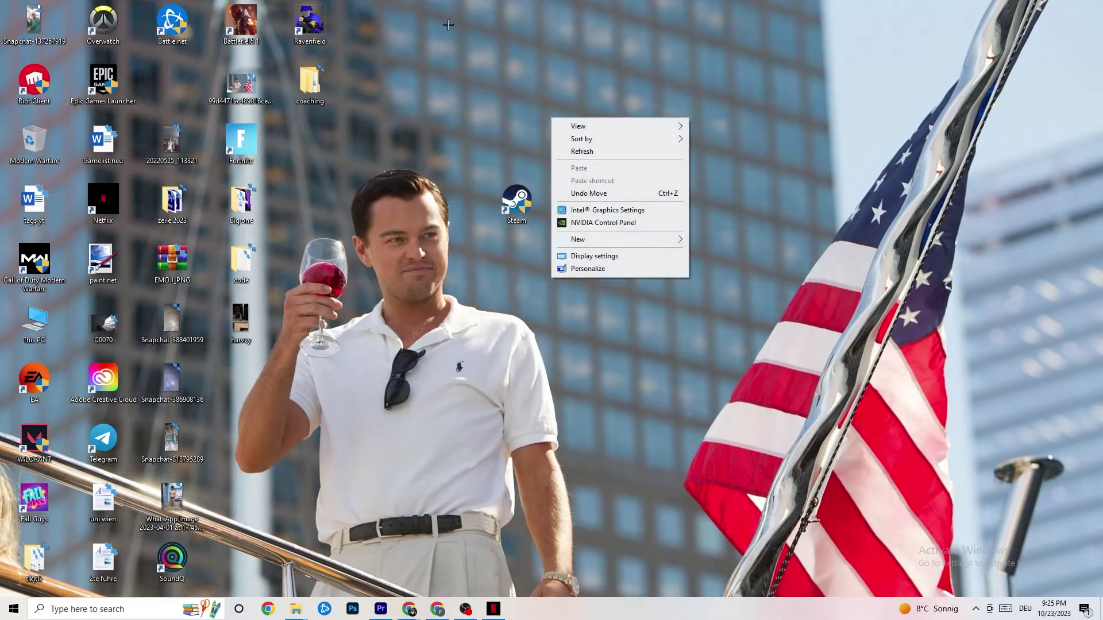
pyautogui.click(426, 25)
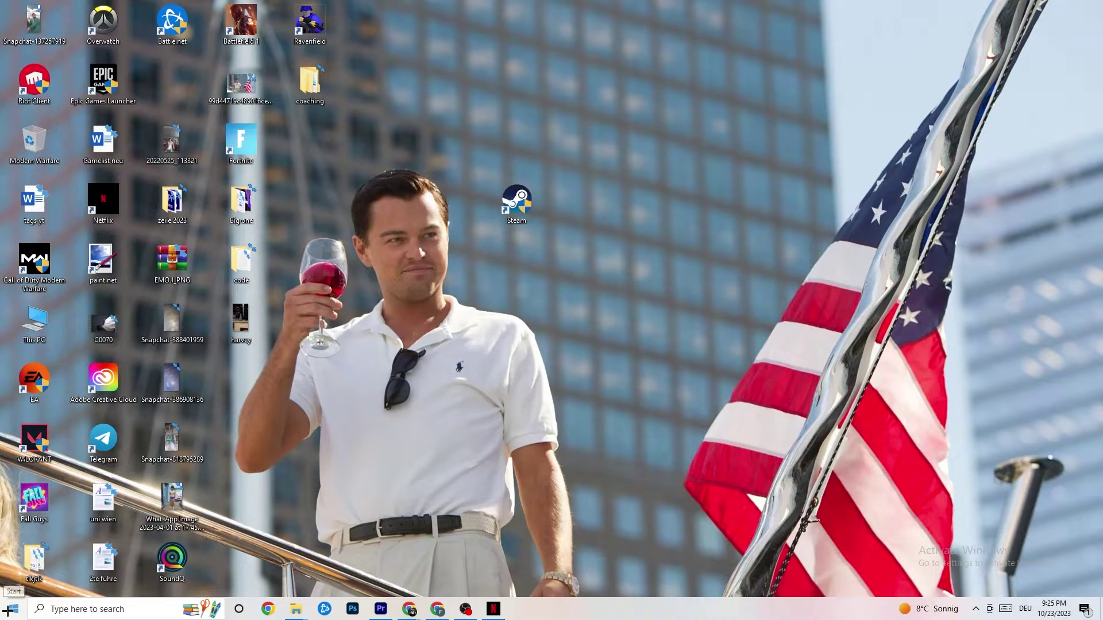
pyautogui.click(504, 205)
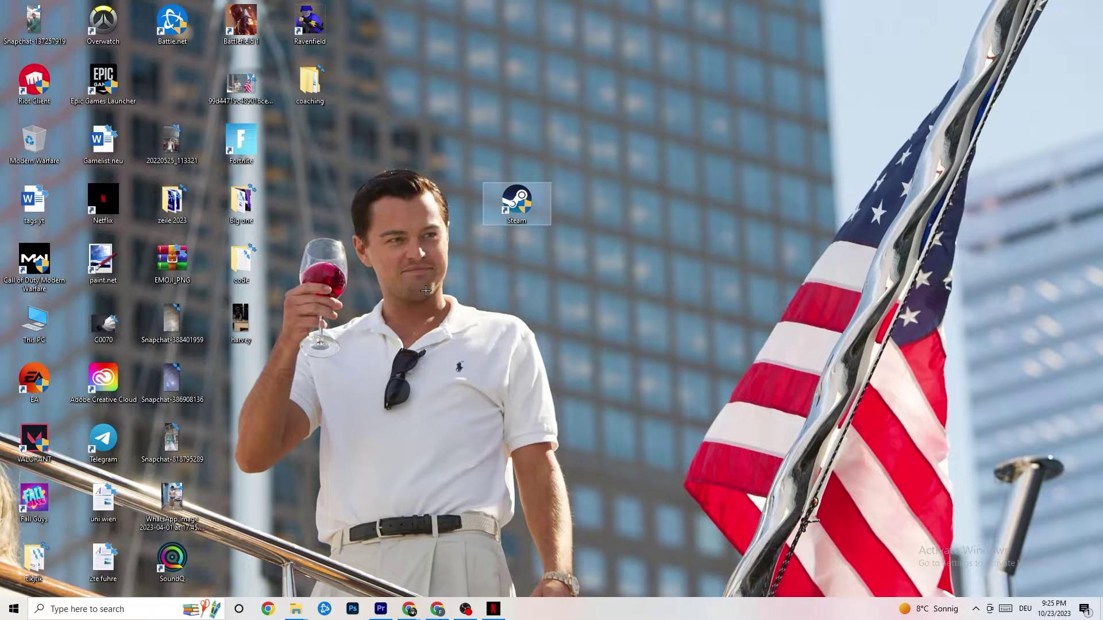
# - Open Task Manager maximized and review the available actions for the Windows Explorer process and the Pivot Software startup app
pyautogui.rightClick(612, 616)
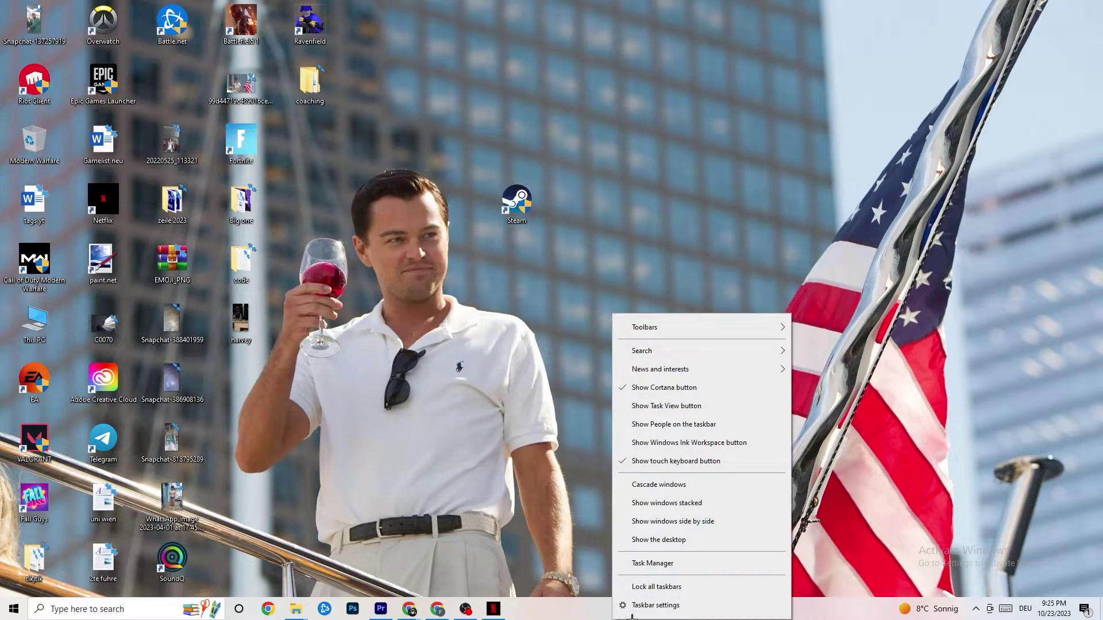
pyautogui.click(656, 616)
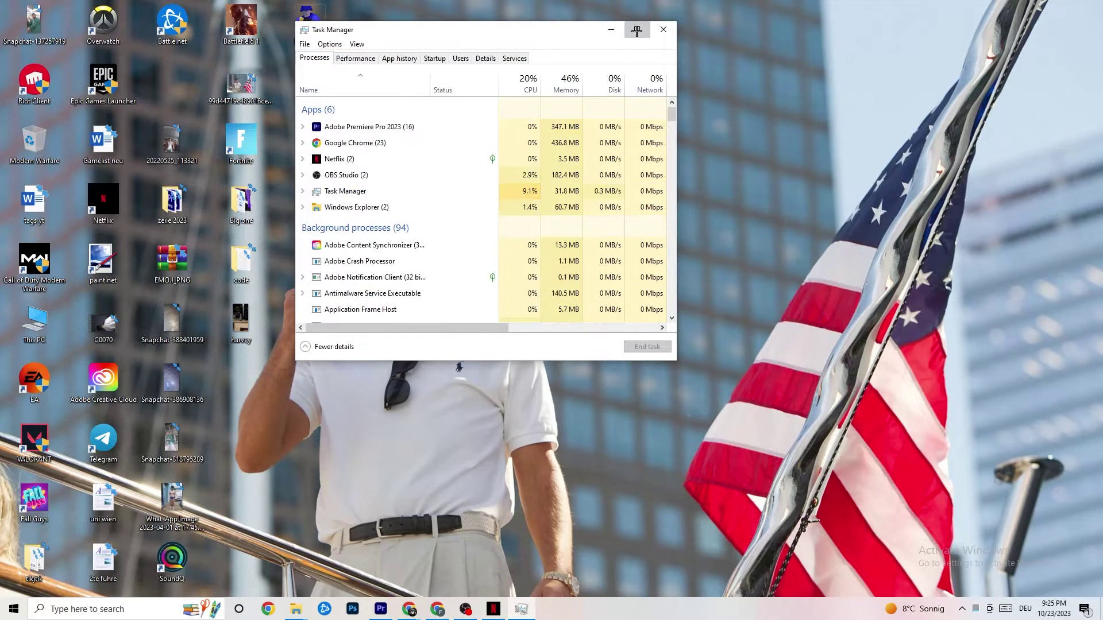
pyautogui.click(636, 26)
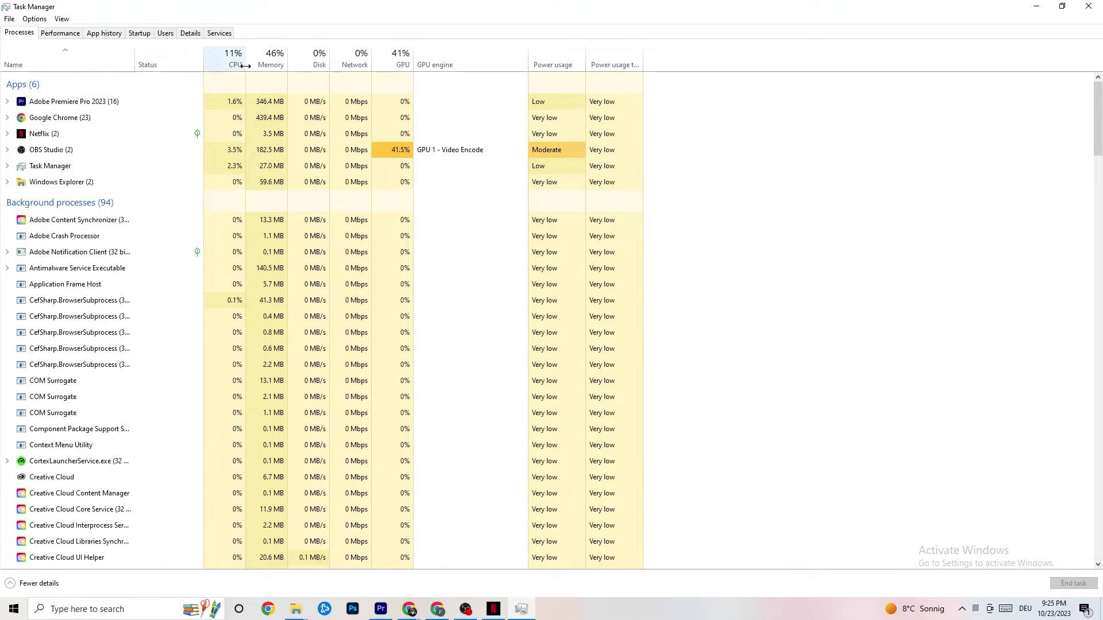
pyautogui.rightClick(73, 182)
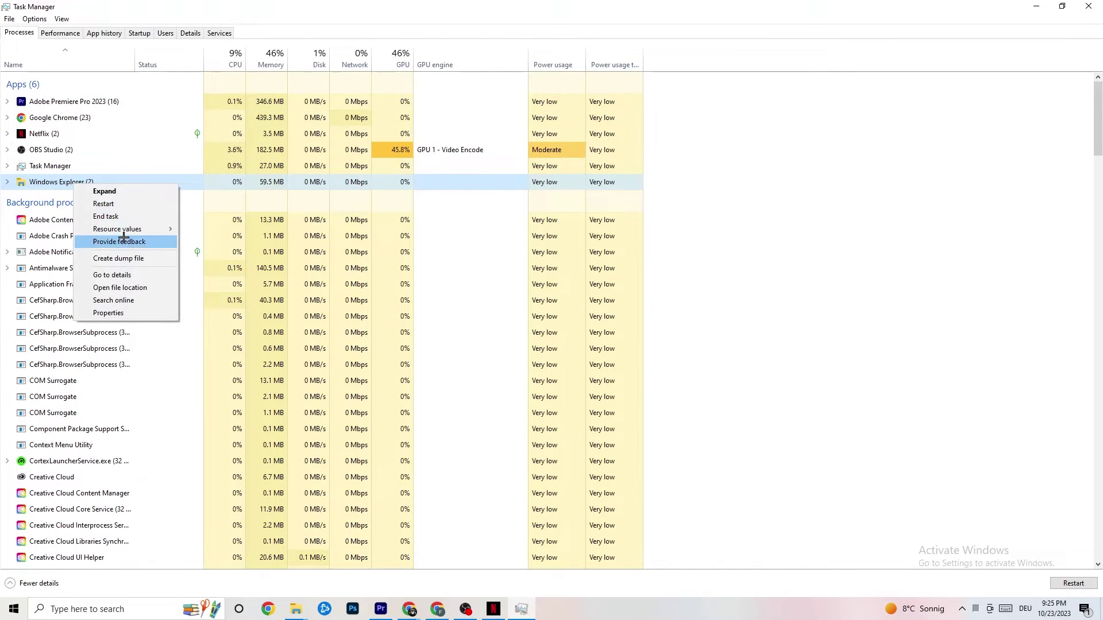
pyautogui.click(721, 180)
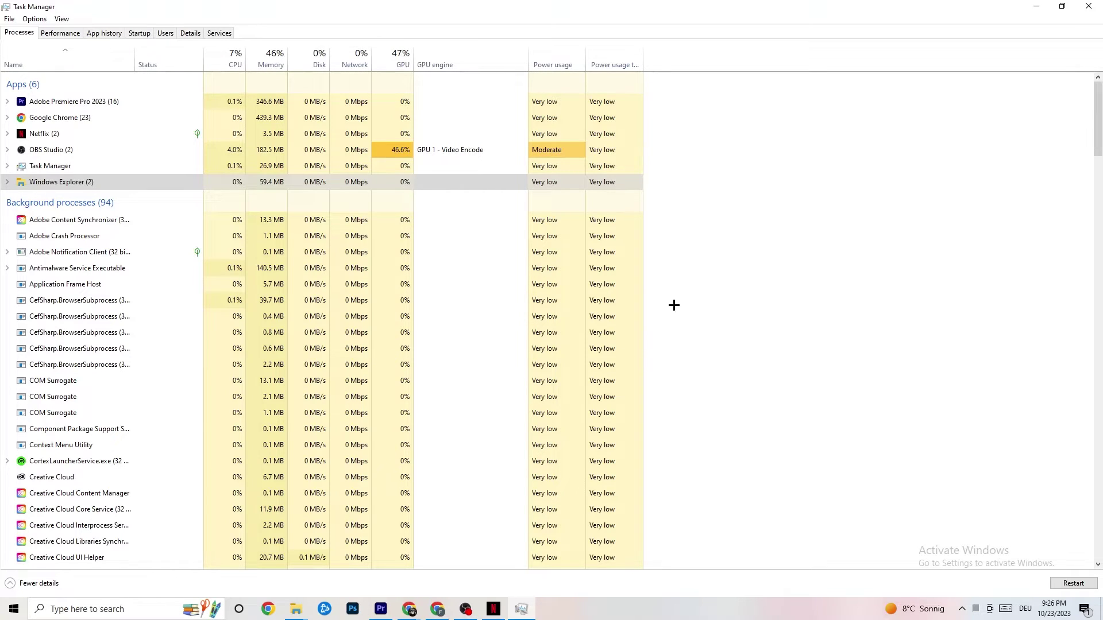
pyautogui.click(142, 33)
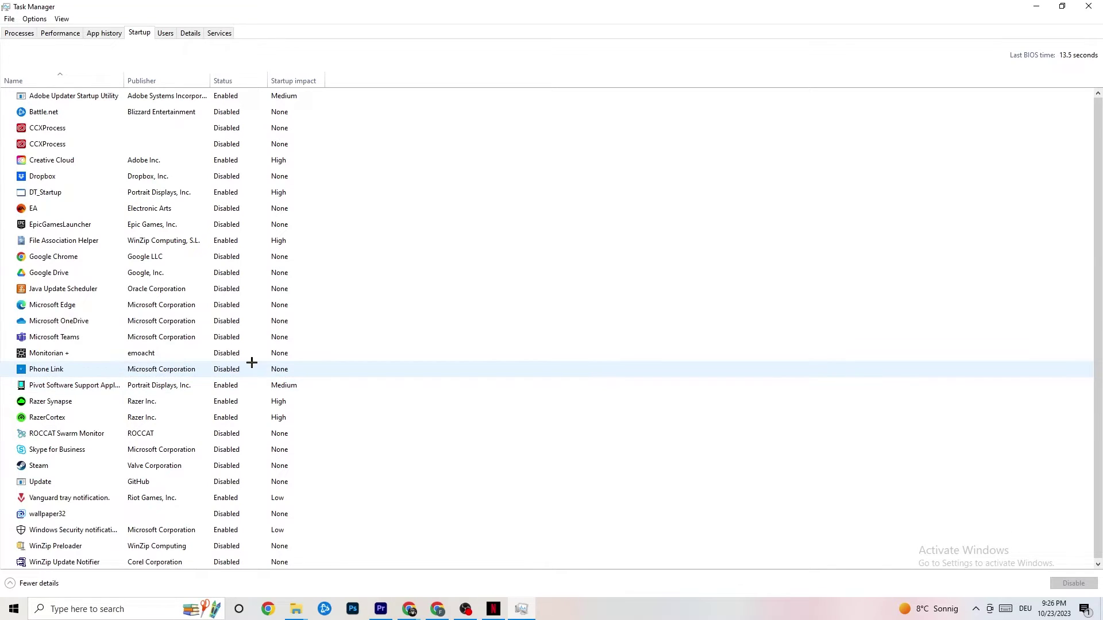
pyautogui.rightClick(224, 386)
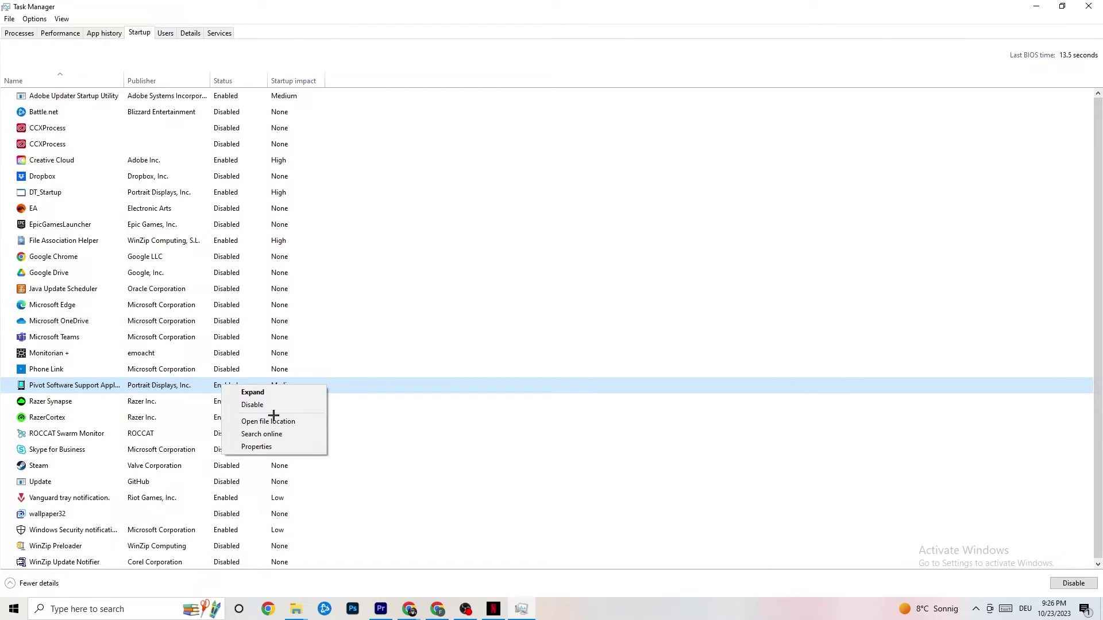
# - Review the priority options for the Adobe Premiere Pro process in the detailed process list, then close Task Manager
pyautogui.click(189, 34)
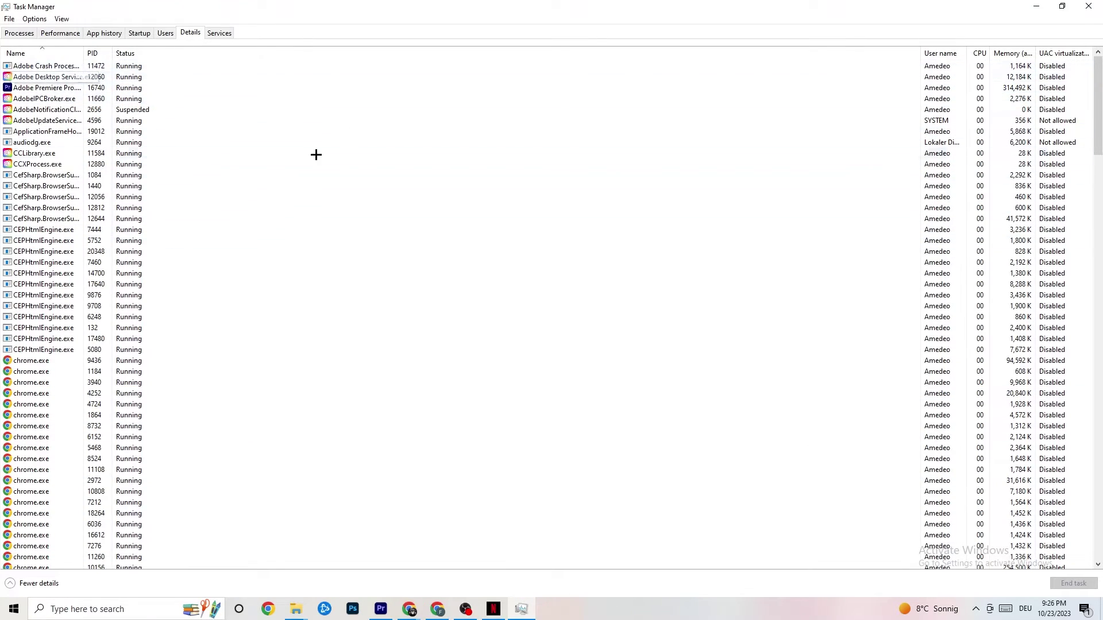
pyautogui.rightClick(48, 91)
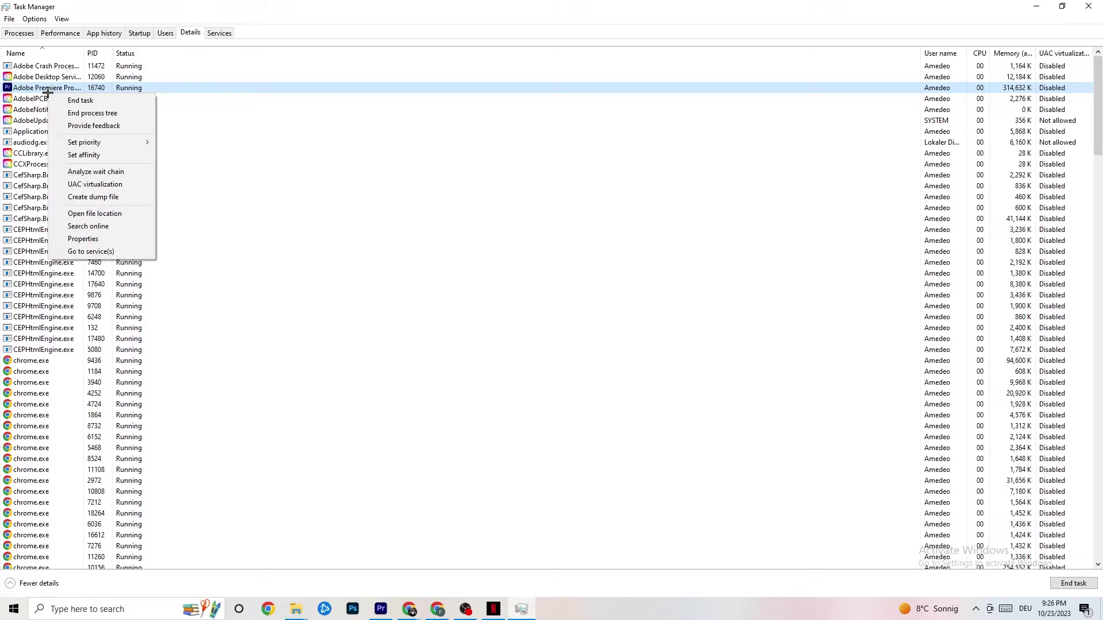
pyautogui.moveTo(94, 142)
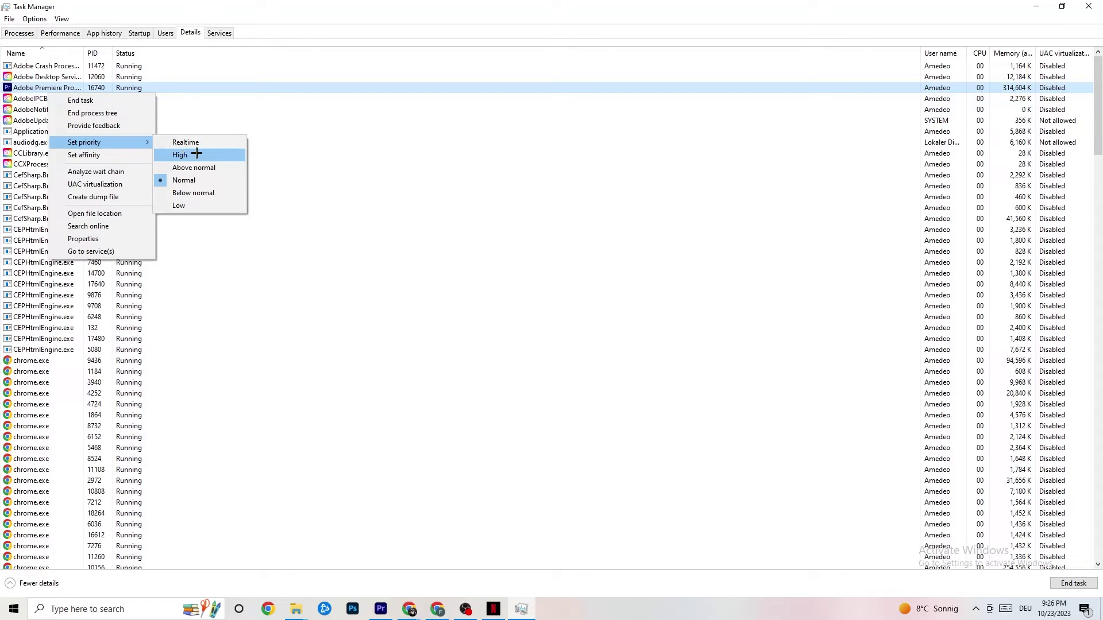
pyautogui.click(337, 109)
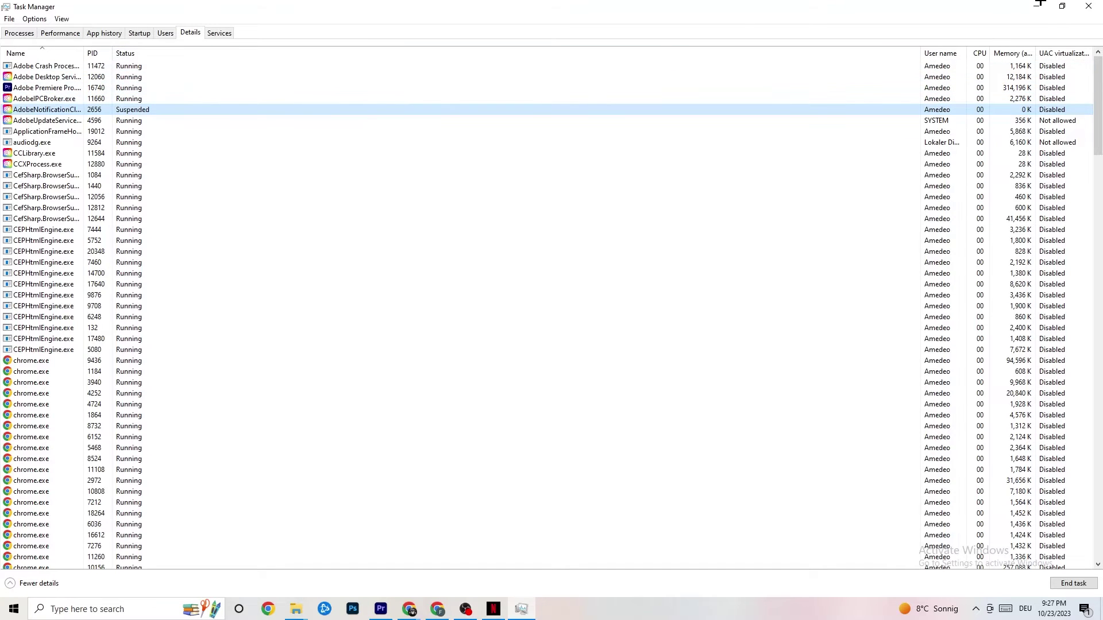
pyautogui.click(1089, 6)
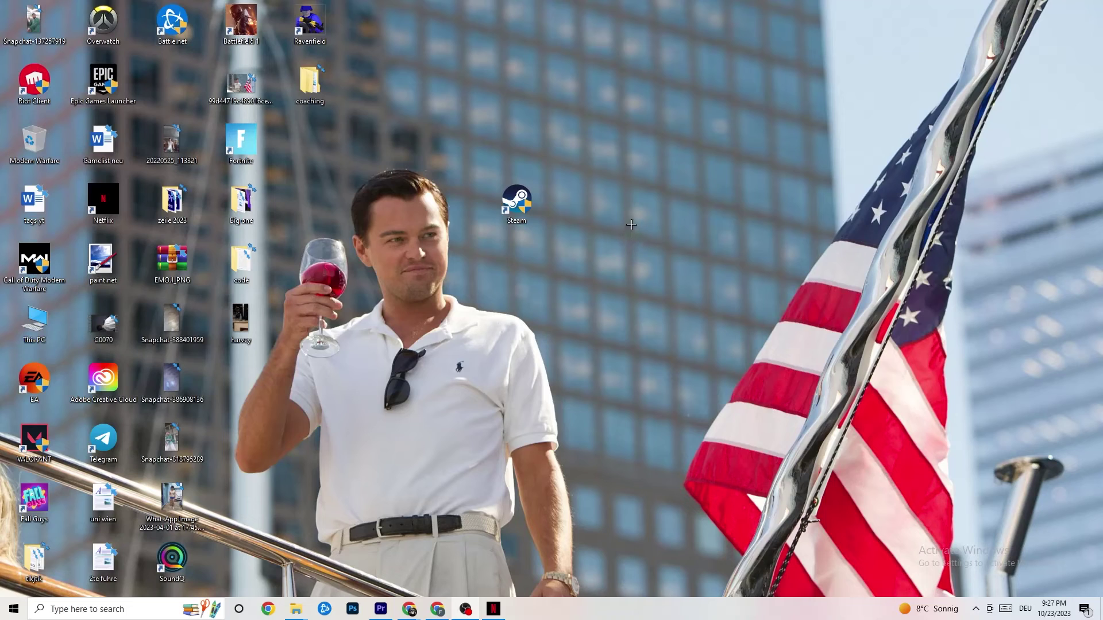
# - Review the image settings preview and the display resolution settings in NVIDIA Control Panel, then close it
pyautogui.rightClick(617, 109)
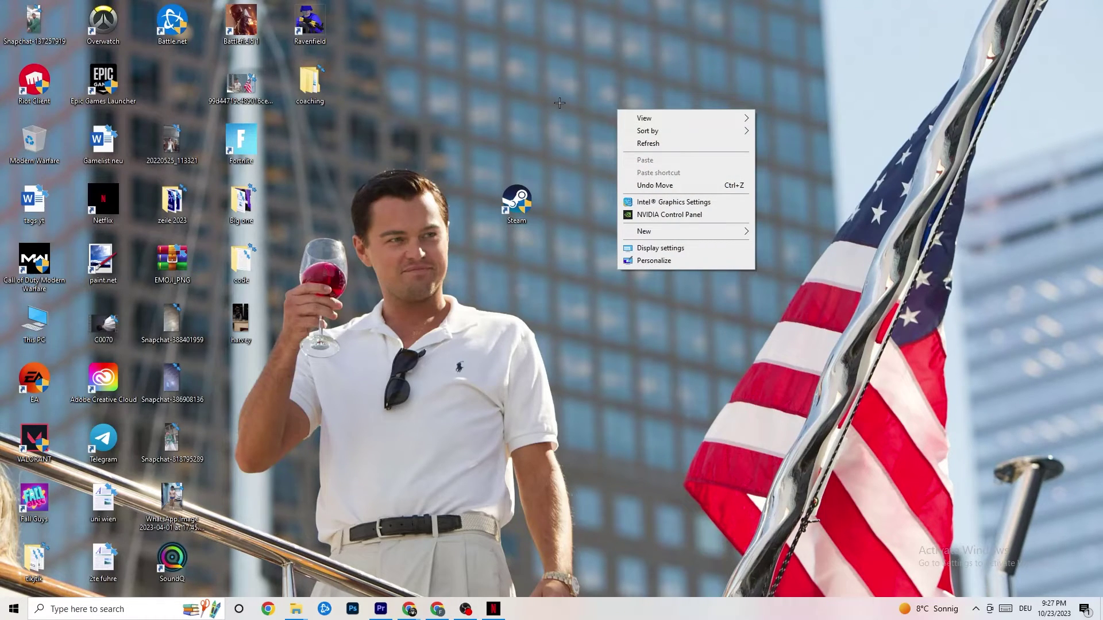
pyautogui.click(653, 215)
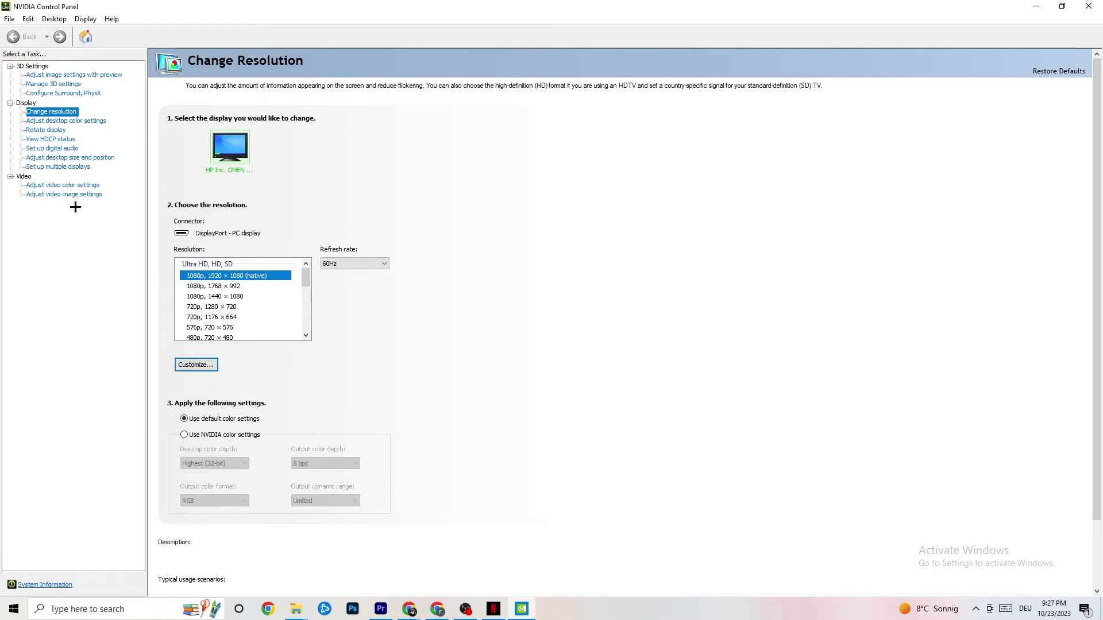
pyautogui.click(61, 77)
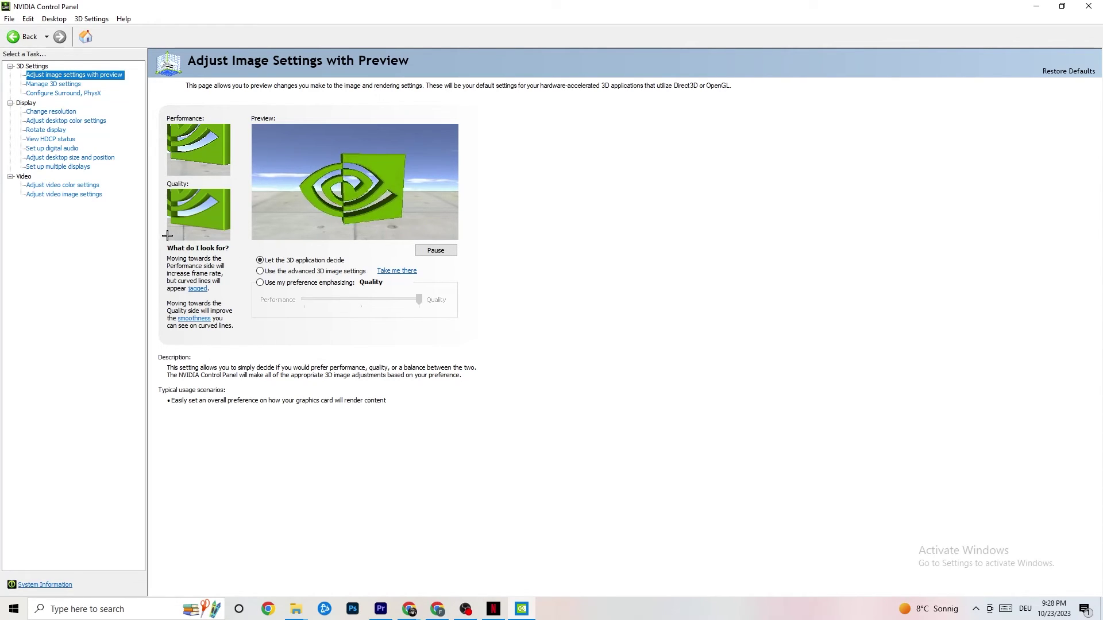
pyautogui.click(41, 113)
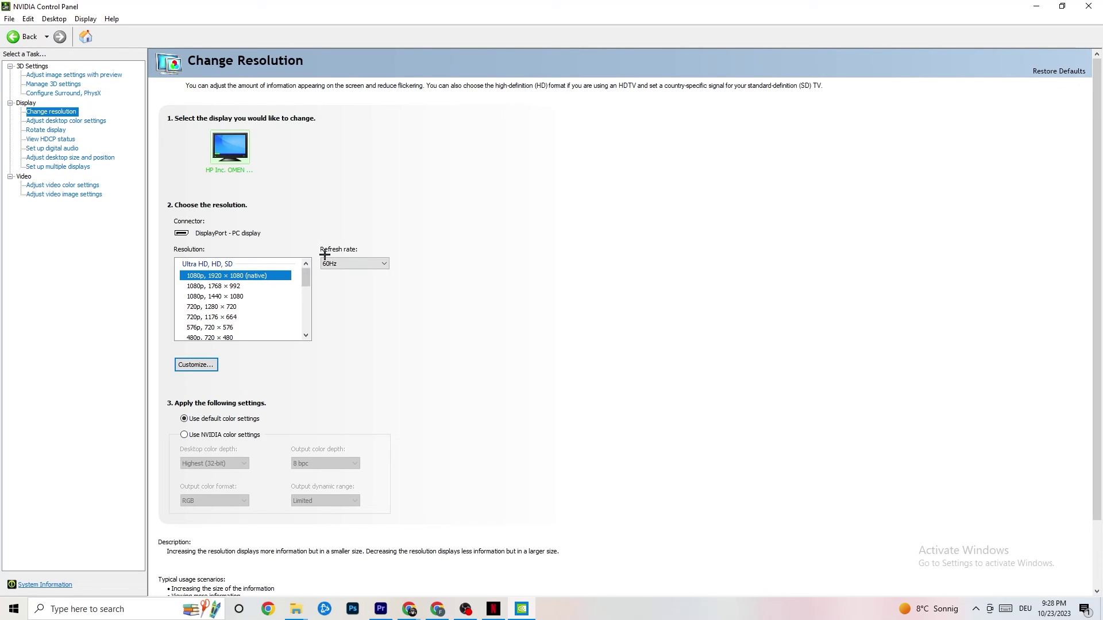
pyautogui.click(1088, 6)
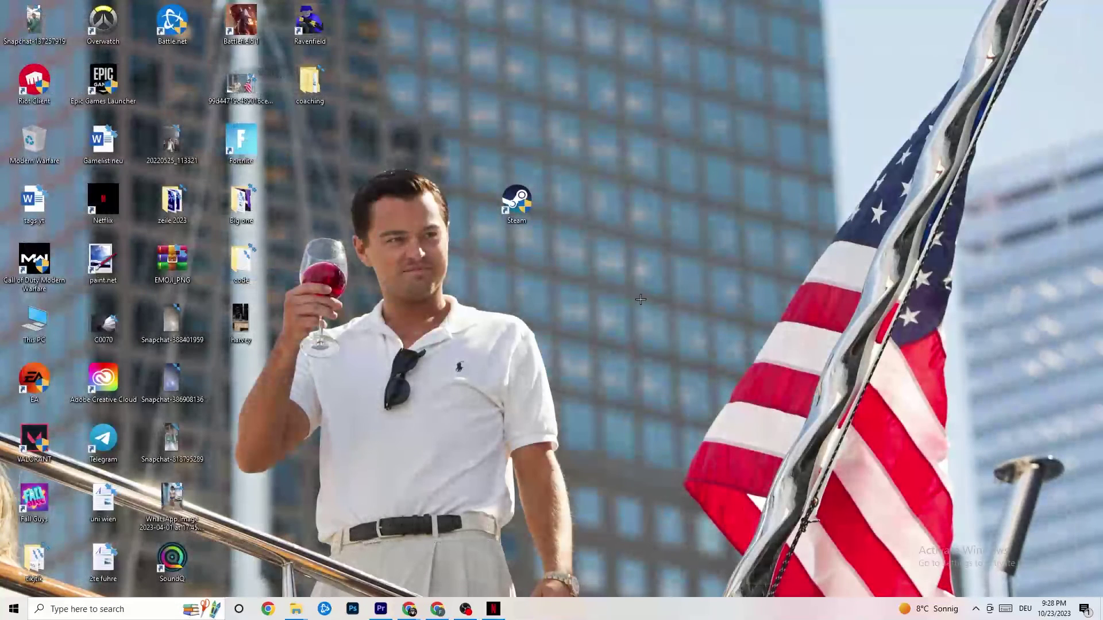